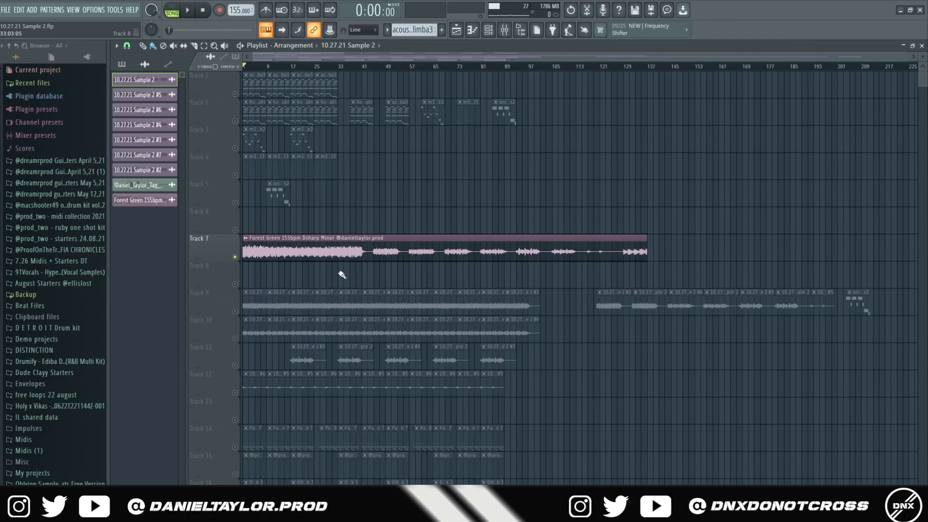
# - Inspect the channel settings of the Forest Green audio clip on Track 7, and close them
pyautogui.doubleClick(303, 255)
pyautogui.moveTo(275, 169); pyautogui.dragTo(315, 147)
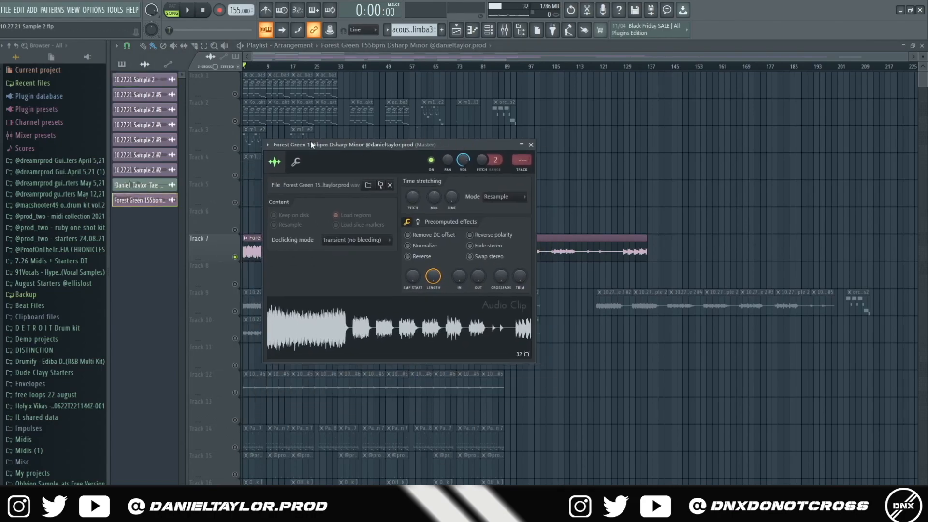
pyautogui.press('Escape')
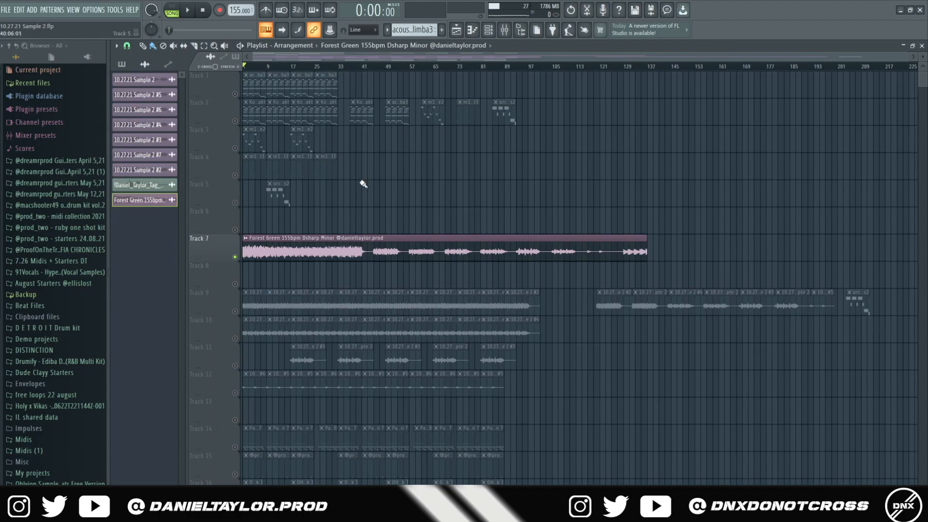
# - Select the pattern clips on Tracks 1 to 5 and the clips on the lower playlist tracks
pyautogui.moveTo(584, 155); pyautogui.dragTo(251, 210)
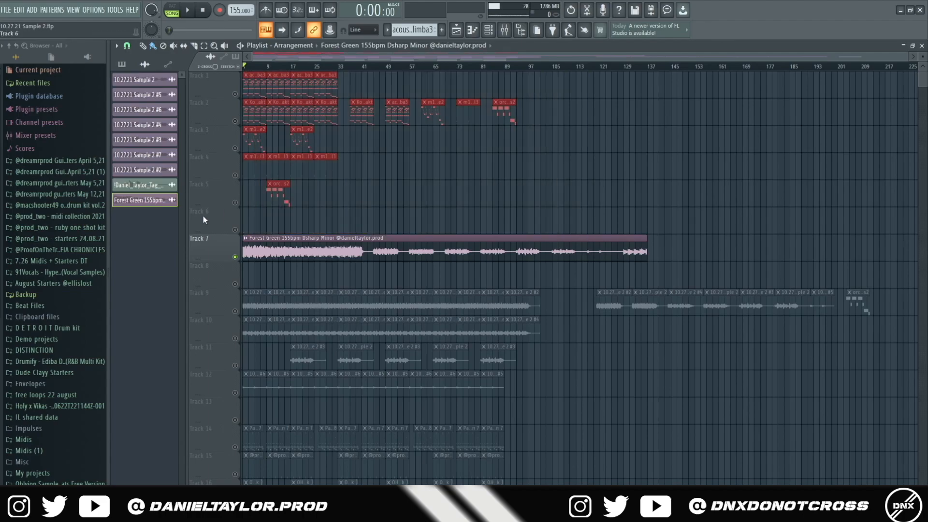
pyautogui.scroll(-2, 265, 195)
pyautogui.moveTo(245, 177); pyautogui.dragTo(879, 476)
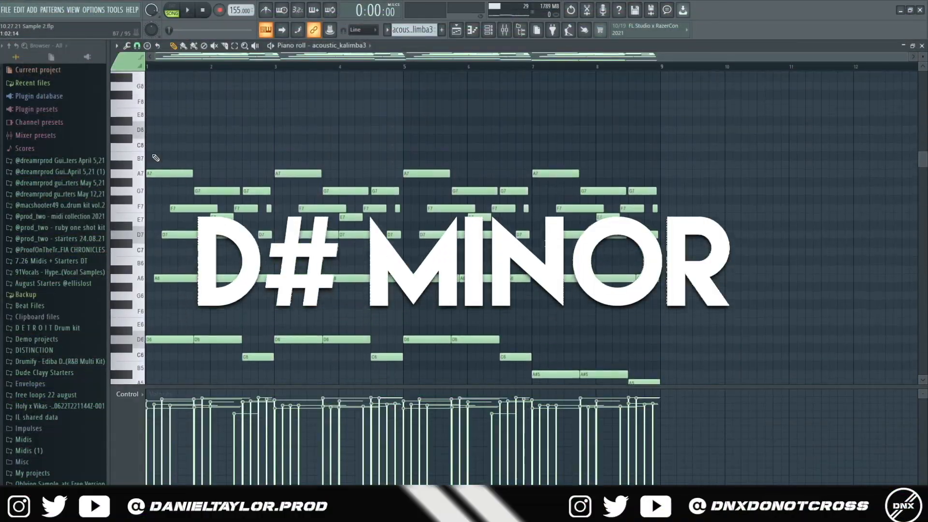
# - Select all notes of the acoustic_kalimba3 pattern in the piano roll and look over its upper and lower notes
pyautogui.moveTo(149, 74); pyautogui.dragTo(685, 386)
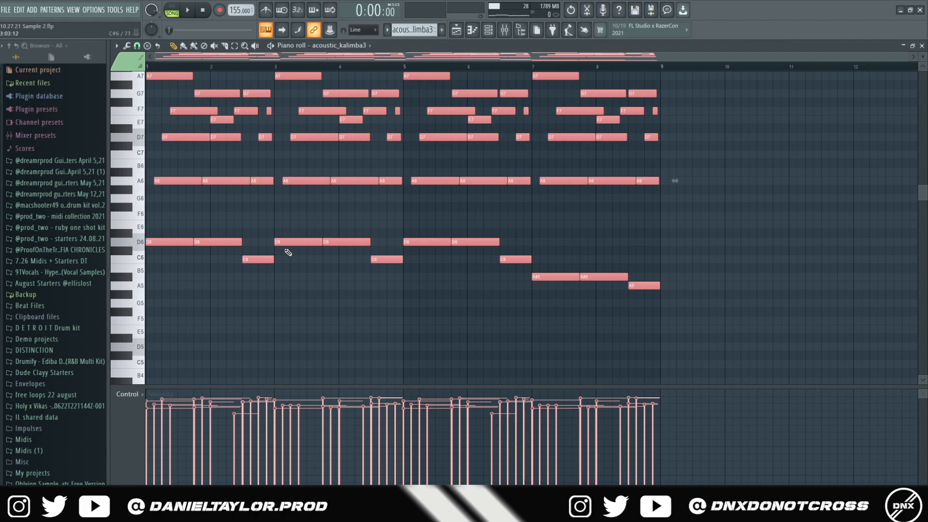
pyautogui.scroll(5, 190, 231)
pyautogui.moveTo(151, 100); pyautogui.dragTo(784, 382)
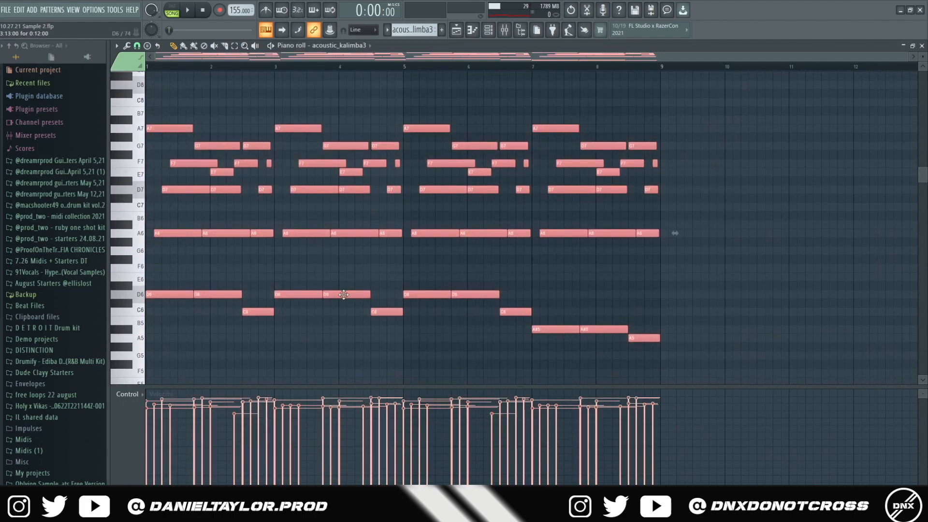
# - Open the Kontakt pattern from Track 2 and view the Elysium Harp 2 instrument loaded in its Kontakt channel
pyautogui.click(456, 30)
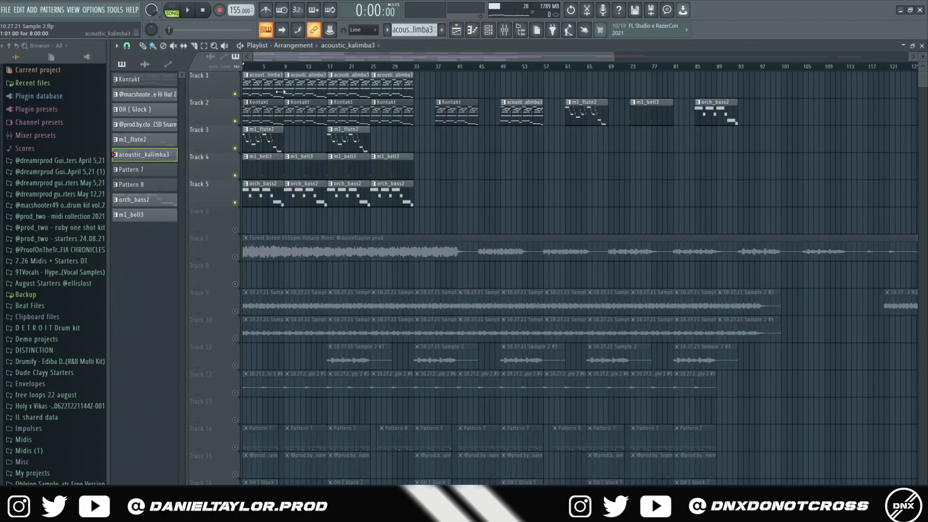
pyautogui.press('F6')
pyautogui.click(457, 30)
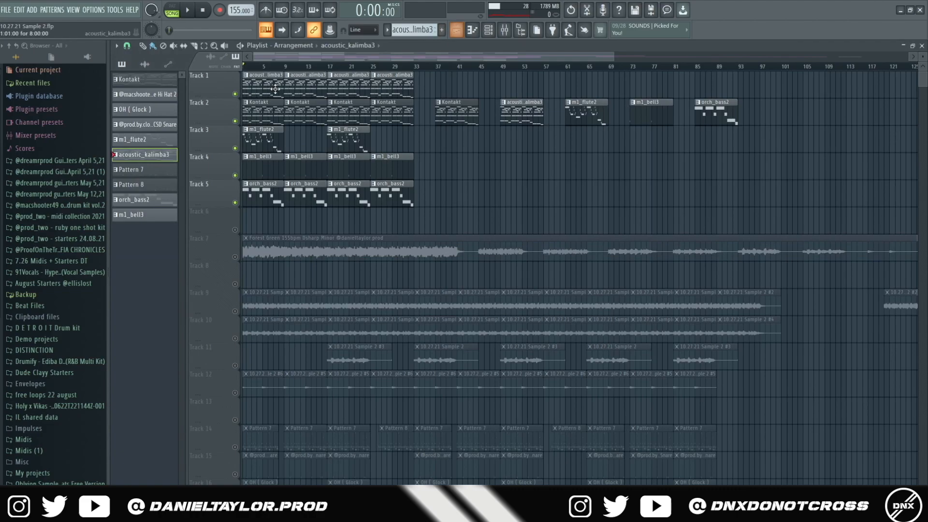
pyautogui.doubleClick(262, 100)
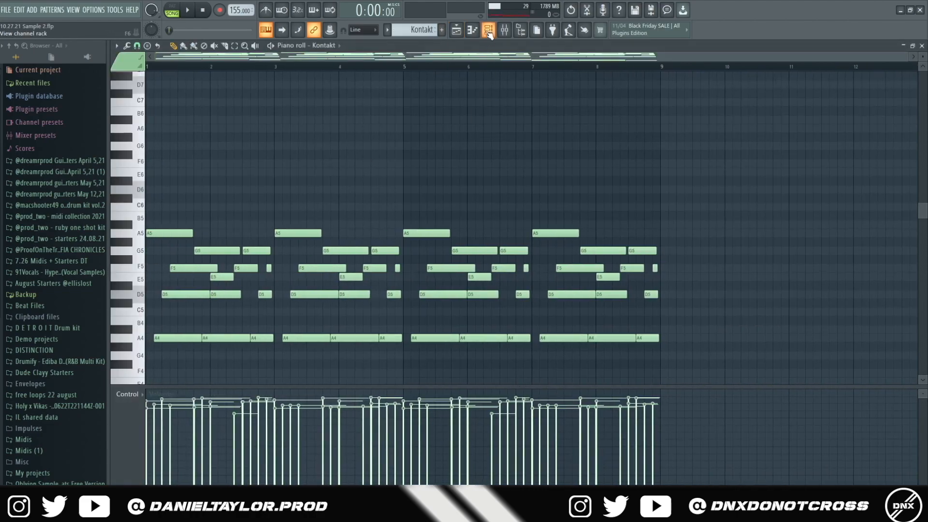
pyautogui.click(488, 29)
pyautogui.click(182, 69)
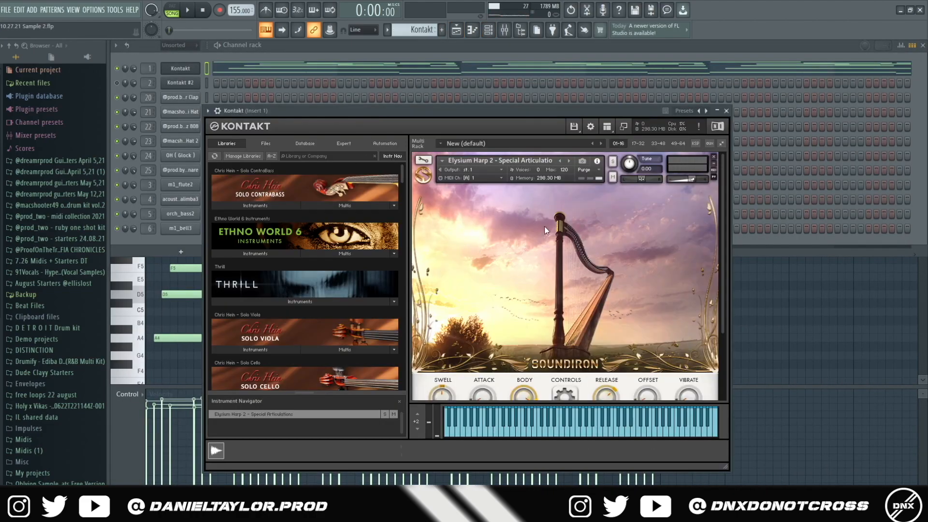
# - Examine the Kontakt pattern's opening notes and first two-bar phrase in the piano roll by selecting them, and clear the selection
pyautogui.press('F7')
pyautogui.moveTo(151, 89); pyautogui.dragTo(287, 309)
pyautogui.hotkey('ctrl', 'a')
pyautogui.moveTo(148, 253); pyautogui.dragTo(744, 391)
pyautogui.moveTo(151, 250); pyautogui.dragTo(226, 297)
pyautogui.scroll(2, 226, 297)
pyautogui.moveTo(153, 136); pyautogui.dragTo(180, 345)
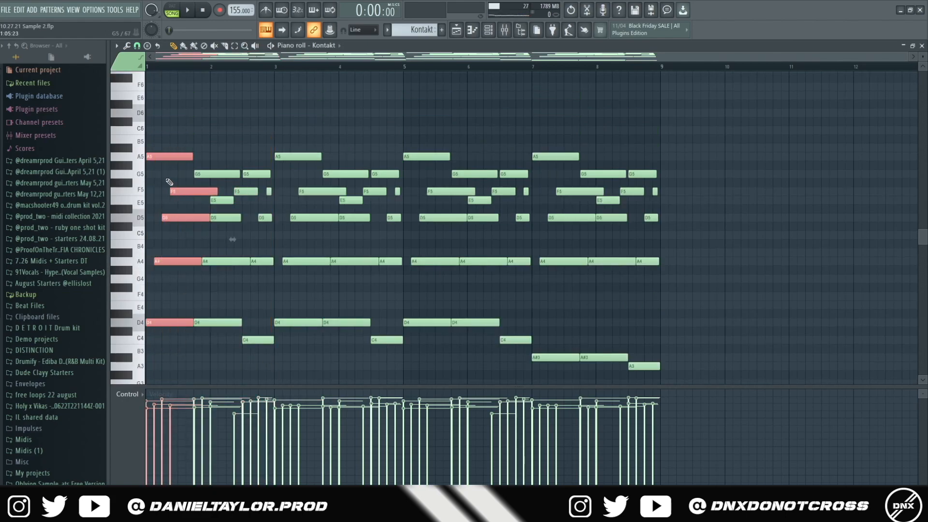
pyautogui.moveTo(150, 145); pyautogui.dragTo(266, 367)
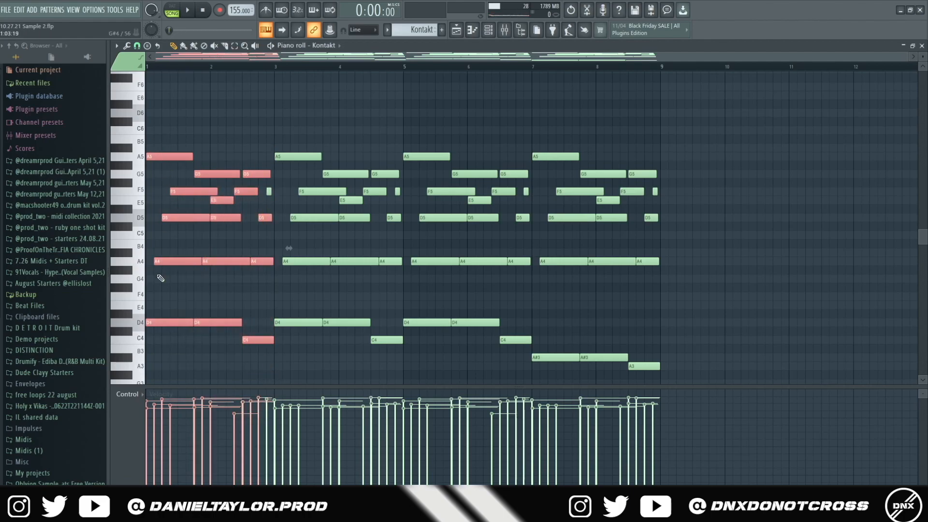
pyautogui.click(254, 311)
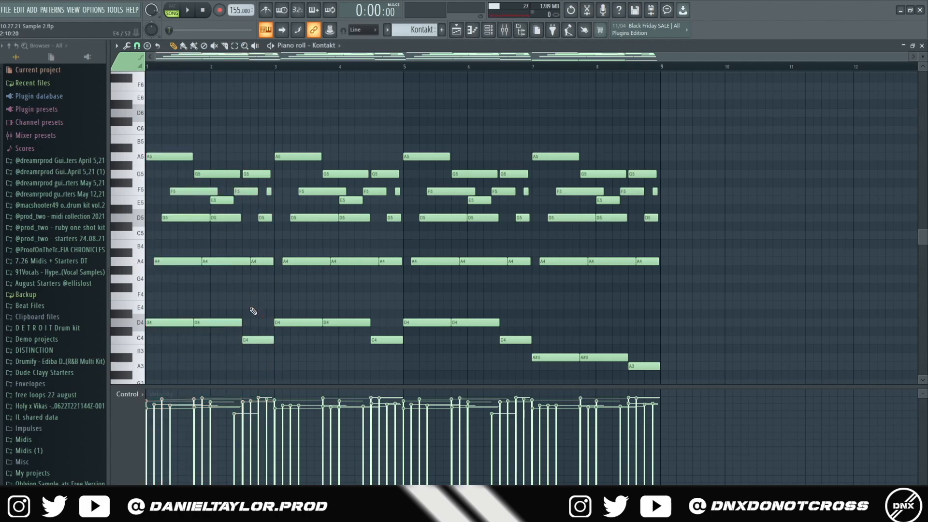
# - Examine the remaining repeats of the Kontakt phrase and the low bass notes that change in bars 7 and 8
pyautogui.moveTo(284, 118); pyautogui.dragTo(403, 386)
pyautogui.moveTo(156, 128); pyautogui.dragTo(529, 378)
pyautogui.moveTo(537, 69); pyautogui.dragTo(651, 75)
pyautogui.click(662, 72)
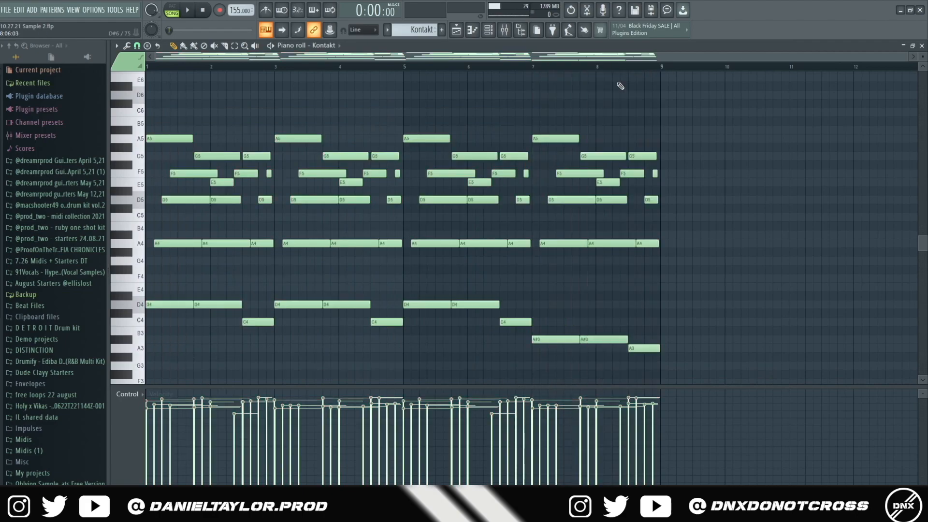
pyautogui.scroll(-5, 531, 250)
pyautogui.moveTo(554, 213); pyautogui.dragTo(661, 276)
pyautogui.moveTo(154, 156); pyautogui.dragTo(266, 203)
pyautogui.moveTo(541, 180); pyautogui.dragTo(622, 236)
pyautogui.click(503, 190)
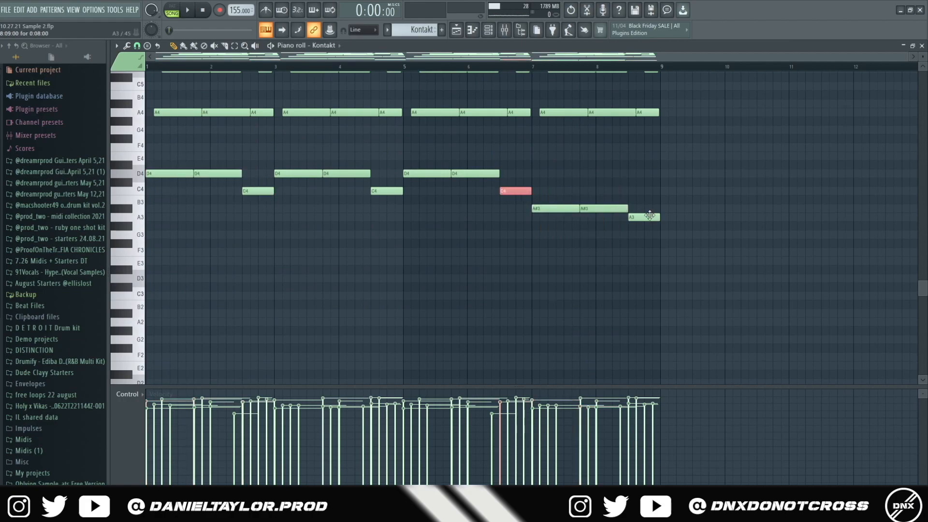
# - Select all notes of the Kontakt pattern and play it back
pyautogui.scroll(4, 568, 218)
pyautogui.moveTo(743, 139); pyautogui.dragTo(276, 321)
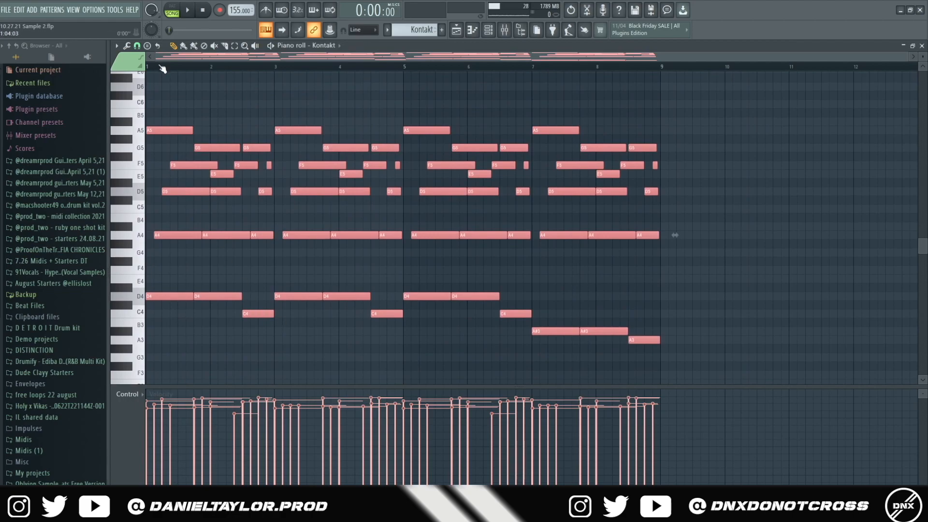
pyautogui.press('space')
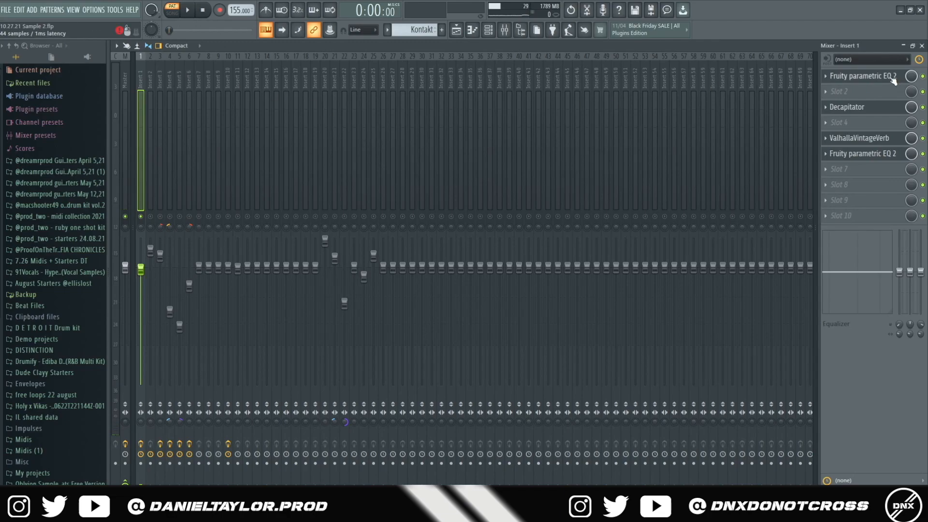
# - Review the effects on mixer Insert 1: Fruity parametric EQ 2, Decapitator and ValhallaVintageVerb
pyautogui.click(893, 78)
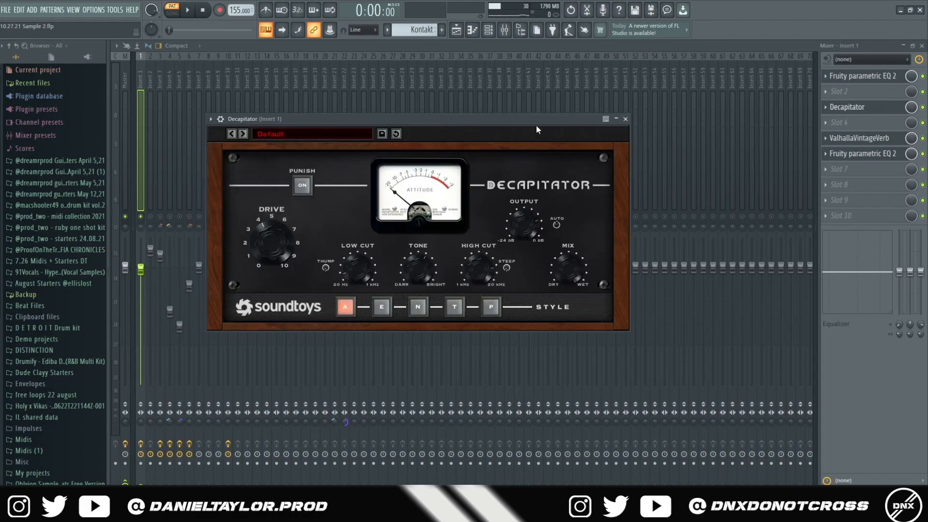
pyautogui.moveTo(450, 123); pyautogui.dragTo(476, 108)
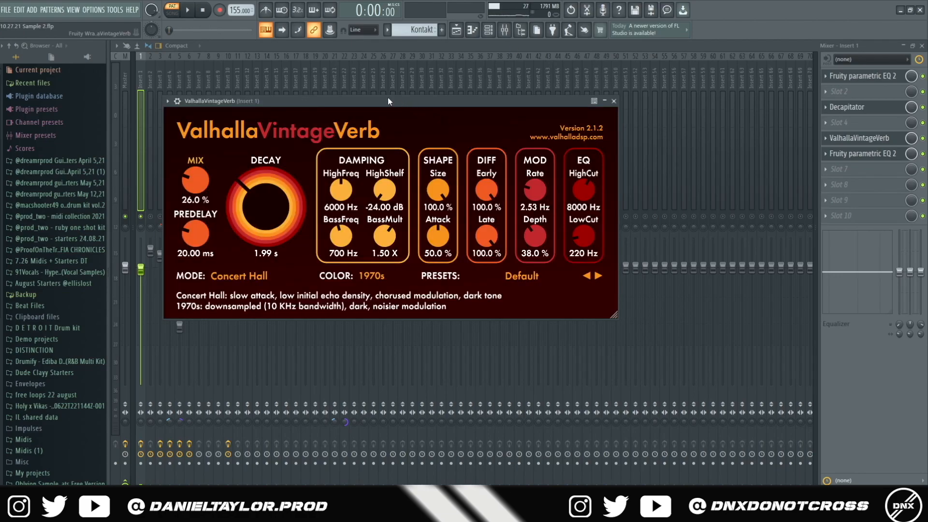
pyautogui.moveTo(387, 97); pyautogui.dragTo(419, 101)
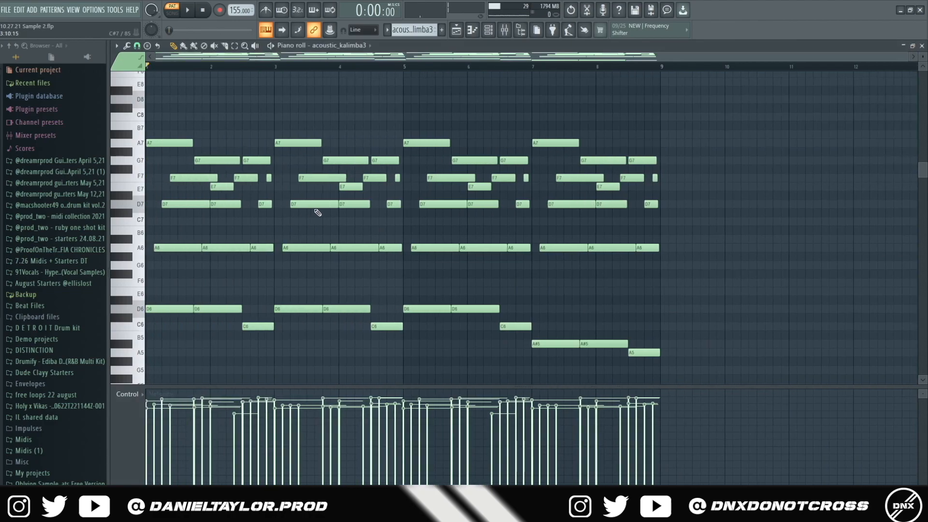
# - Examine the full acoustic_kalimba3 melody in the piano roll with all notes selected, and play the pattern
pyautogui.moveTo(696, 87); pyautogui.dragTo(145, 377)
pyautogui.scroll(3, 253, 310)
pyautogui.moveTo(531, 96); pyautogui.dragTo(720, 385)
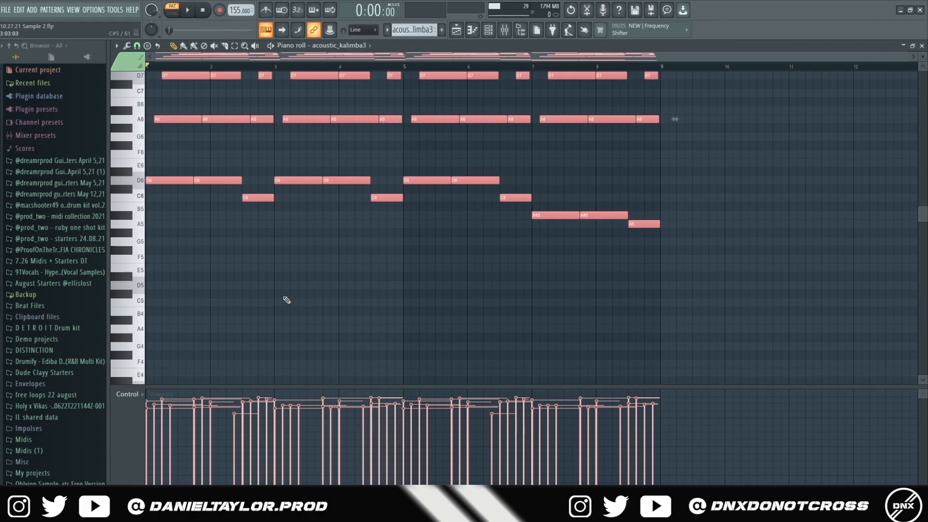
pyautogui.scroll(3, 286, 300)
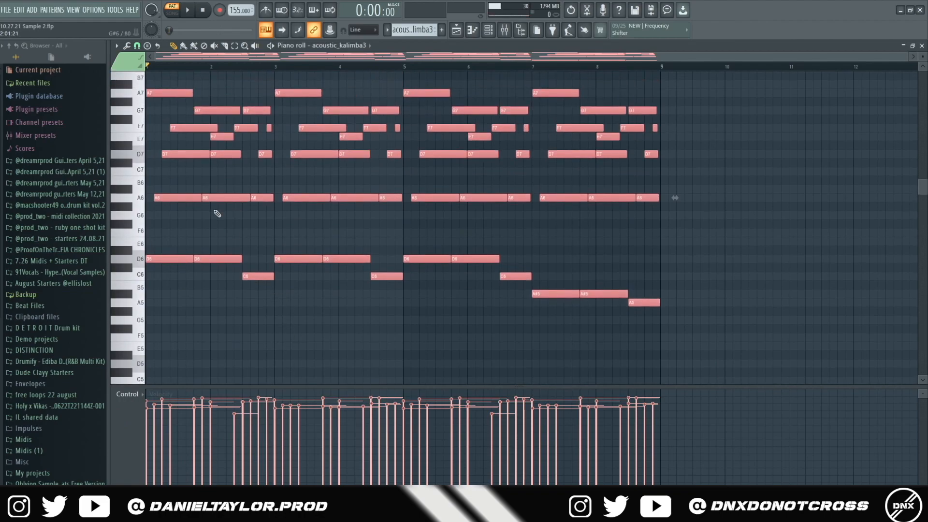
pyautogui.scroll(2, 218, 214)
pyautogui.moveTo(689, 98); pyautogui.dragTo(165, 377)
pyautogui.press('space')
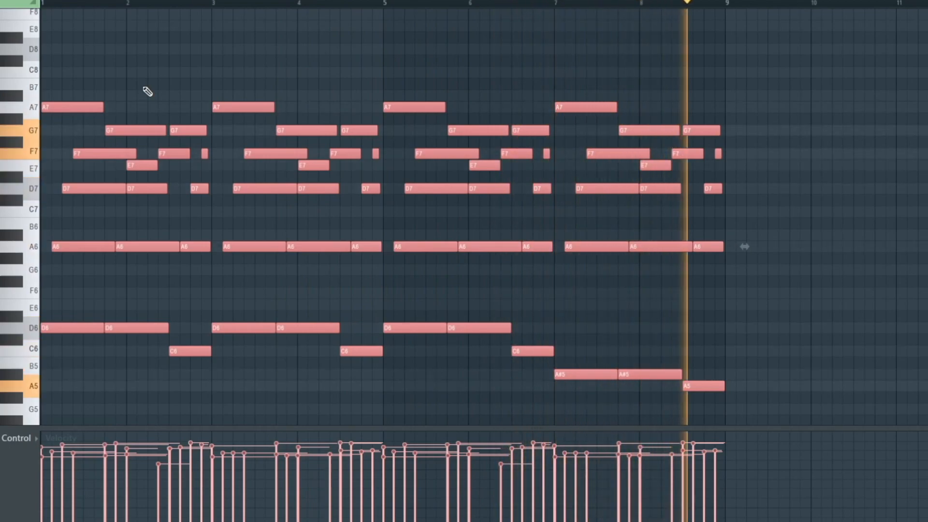
pyautogui.press('space')
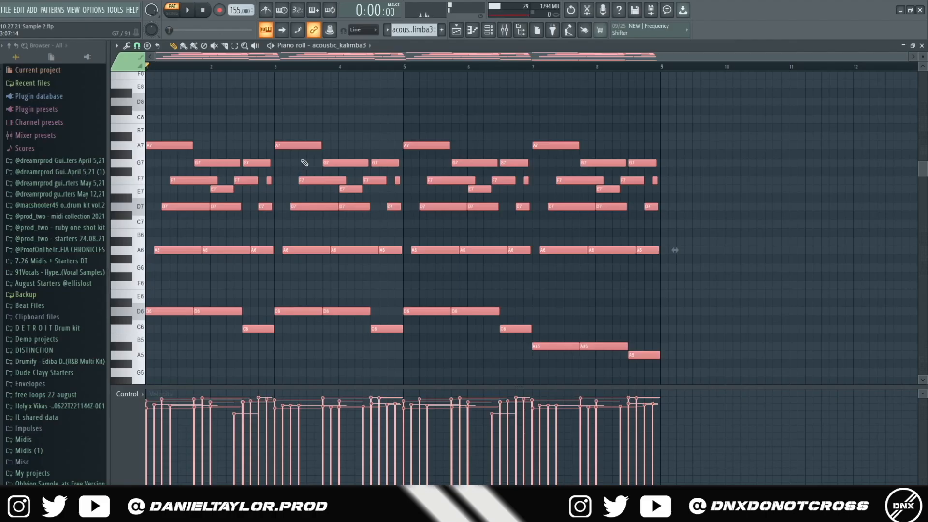
# - Review the effects on mixer Insert 4: HalfTime, EchoBoy, ValhallaVintageVerb and Fruity parametric EQ 2
pyautogui.press('F9')
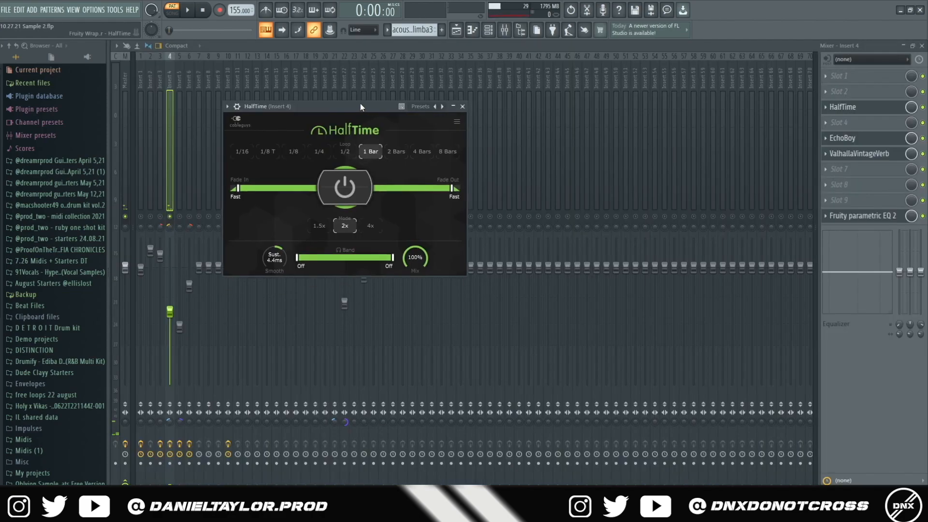
pyautogui.click(874, 141)
pyautogui.moveTo(359, 123); pyautogui.dragTo(364, 112)
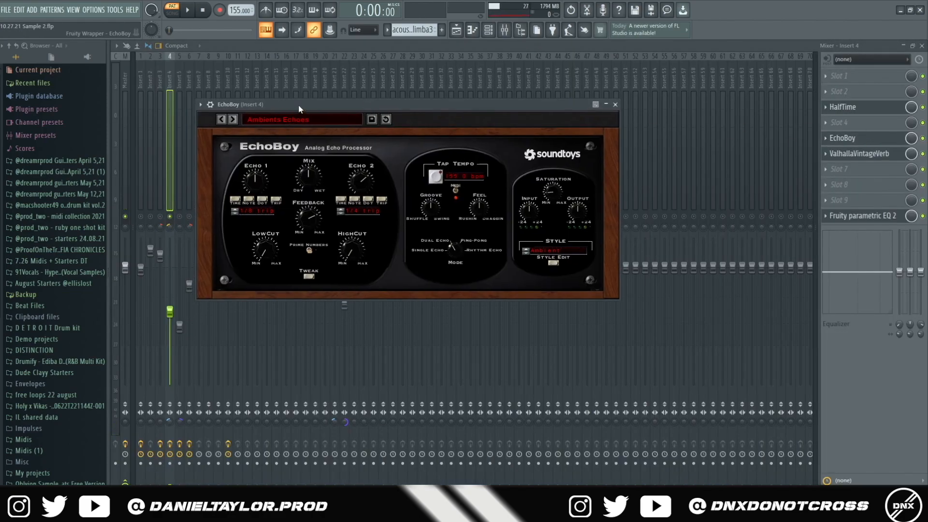
pyautogui.click(860, 153)
pyautogui.click(861, 215)
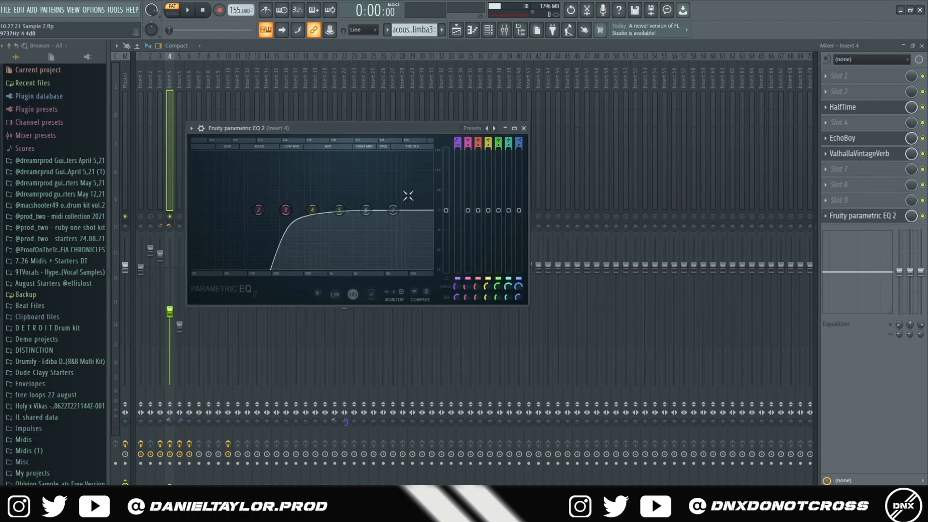
pyautogui.moveTo(346, 129); pyautogui.dragTo(366, 115)
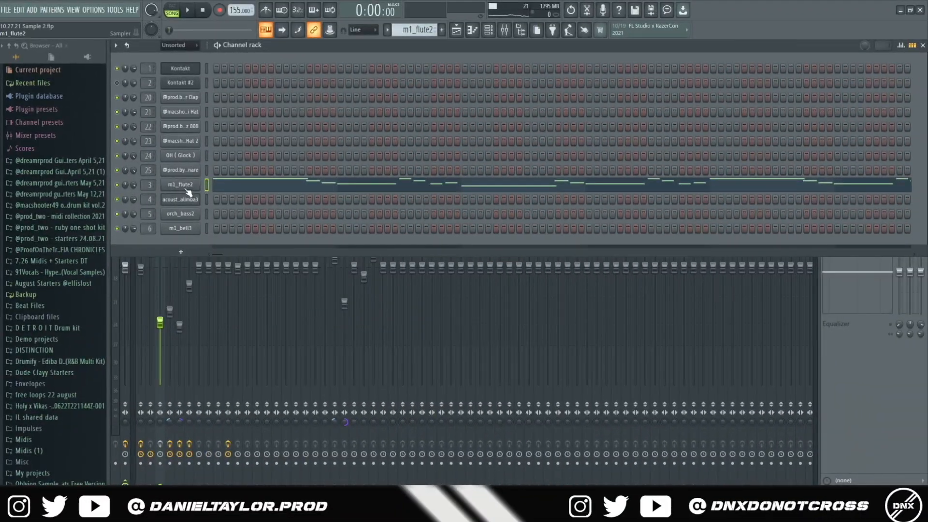
# - Inspect the m1_flute2 channel's sample and volume envelope, and close its settings
pyautogui.click(189, 192)
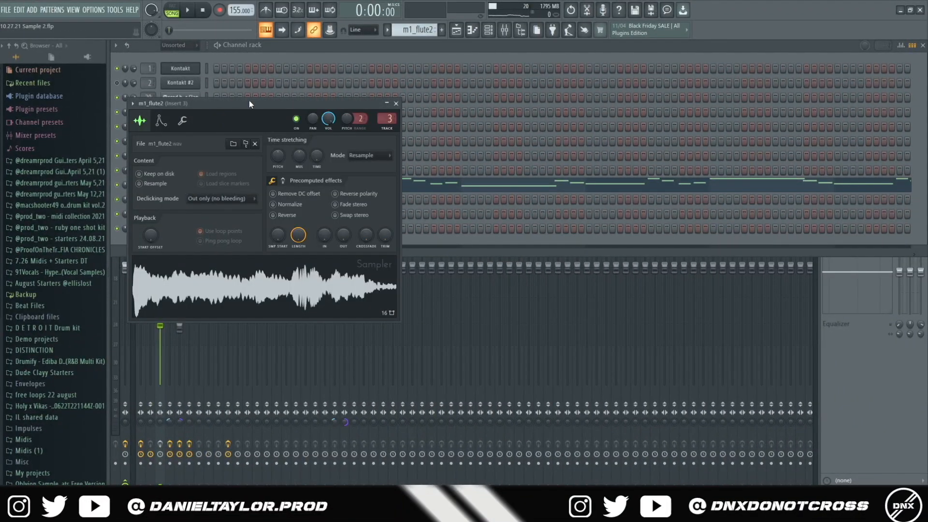
pyautogui.moveTo(249, 103); pyautogui.dragTo(277, 99)
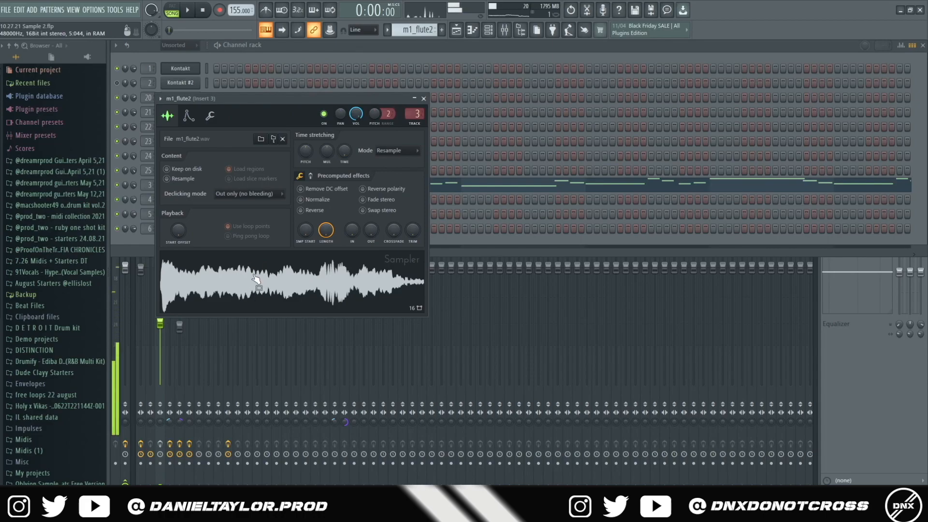
pyautogui.click(189, 116)
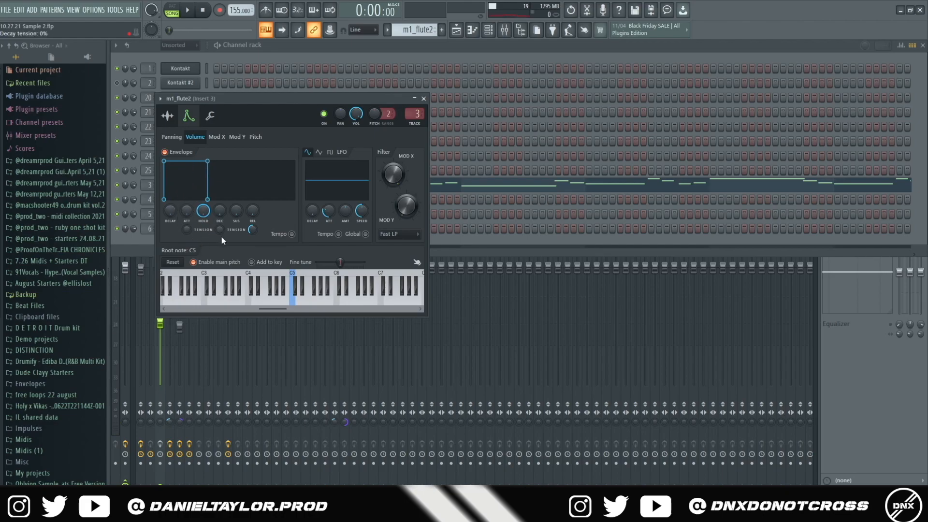
pyautogui.press('Escape')
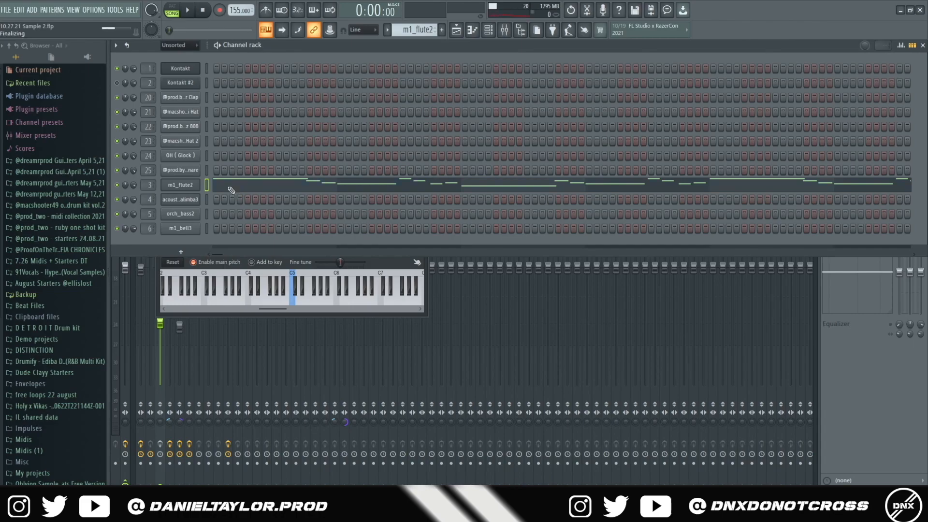
# - Open the m1_flute2 pattern in the piano roll and examine its melody with all notes selected
pyautogui.click(231, 190)
pyautogui.moveTo(704, 89); pyautogui.dragTo(146, 382)
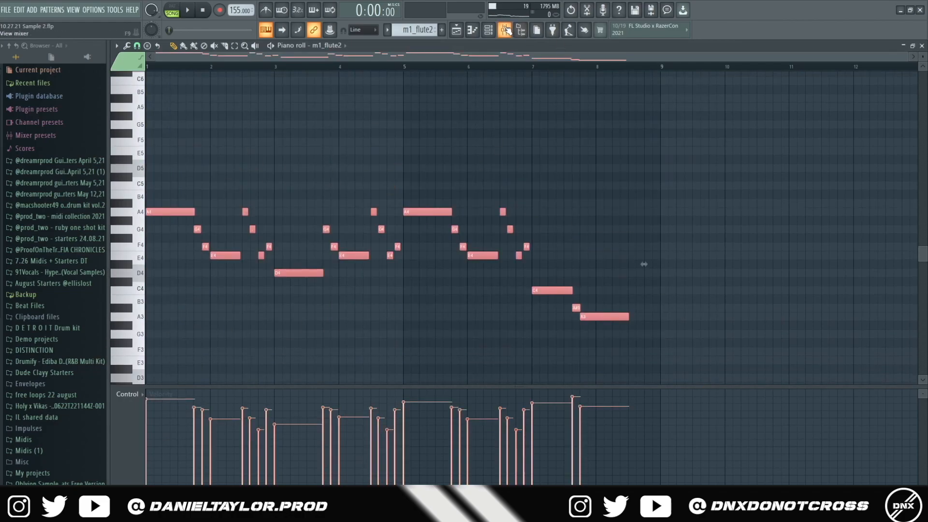
pyautogui.scroll(-2, 342, 224)
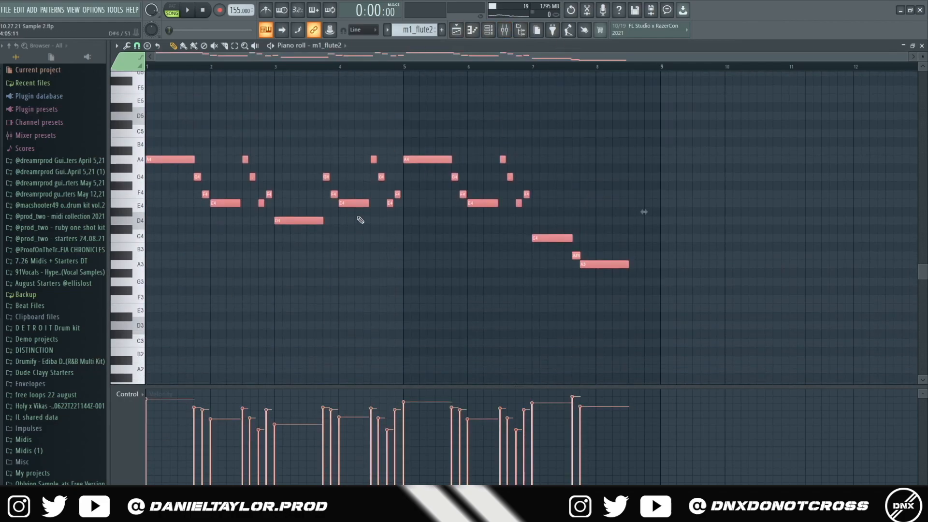
pyautogui.scroll(-3, 347, 189)
pyautogui.scroll(2, 347, 189)
pyautogui.moveTo(678, 87); pyautogui.dragTo(151, 321)
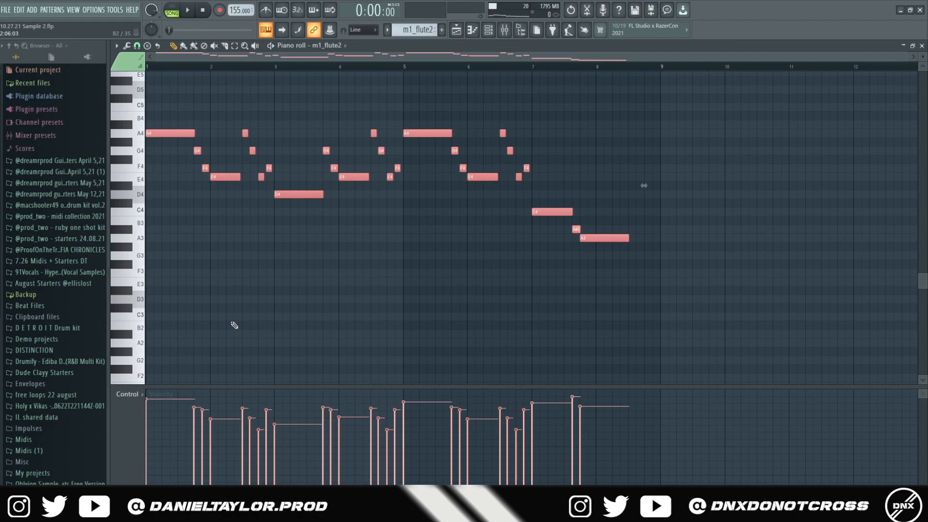
# - Play the m1_flute2 melody and inspect Fruity parametric EQ 2, SketchCassette II and Decapitator on mixer Insert 3
pyautogui.moveTo(677, 77); pyautogui.dragTo(251, 308)
pyautogui.press('space')
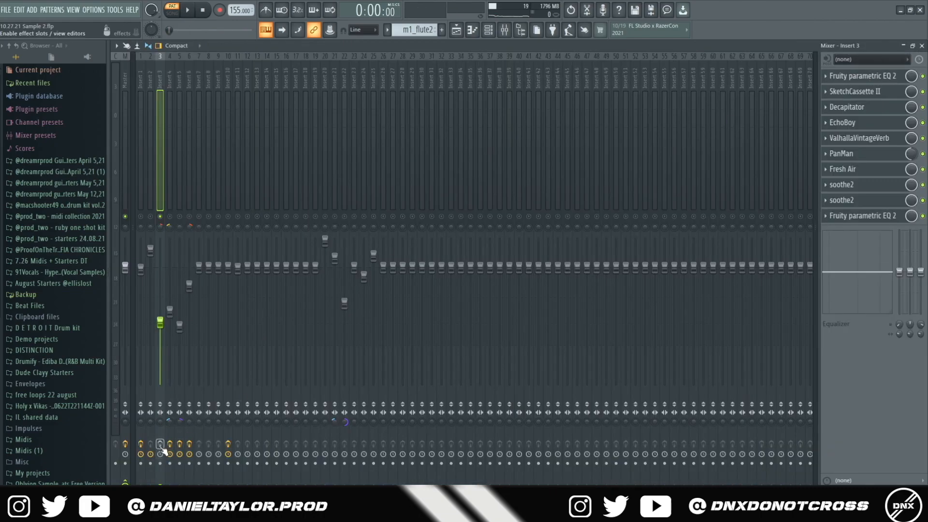
pyautogui.click(851, 76)
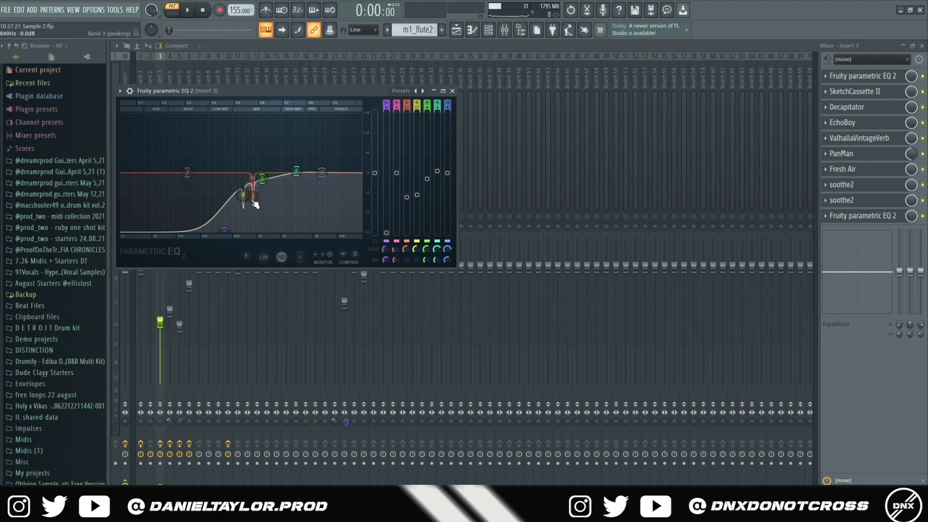
pyautogui.click(869, 92)
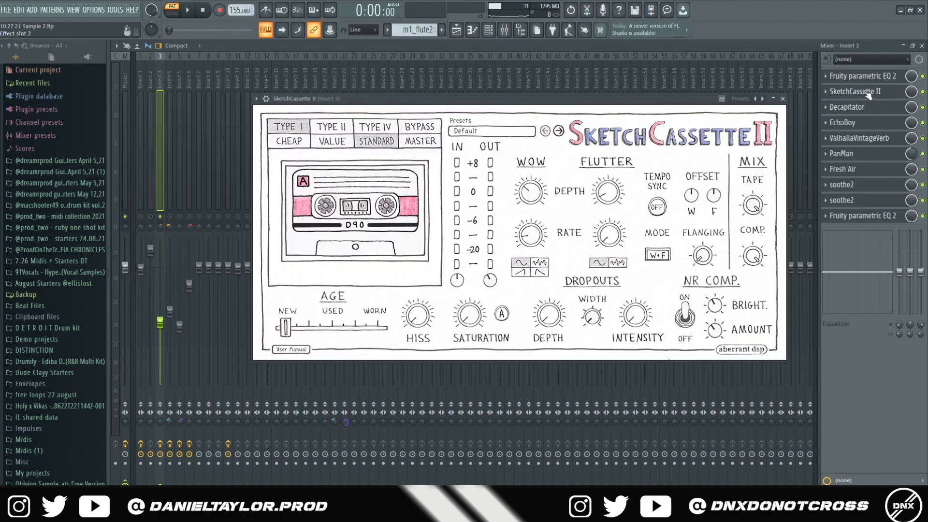
pyautogui.moveTo(505, 105); pyautogui.dragTo(482, 87)
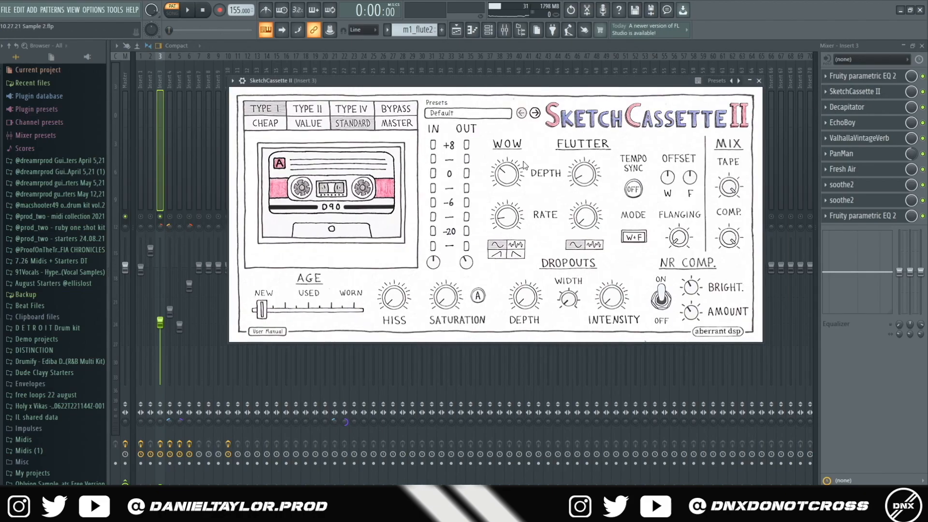
pyautogui.click(848, 107)
pyautogui.moveTo(413, 115)
pyautogui.mouseDown()
pyautogui.moveTo(428, 111)
pyautogui.moveTo(446, 125)
pyautogui.moveTo(454, 116)
pyautogui.mouseUp()
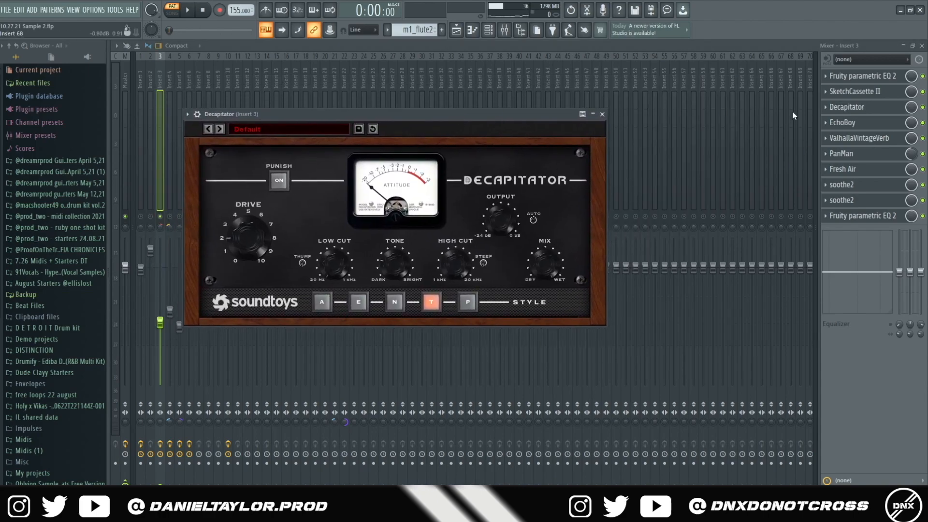
# - Review the EchoBoy, ValhallaVintageVerb, PanMan and Fresh Air settings on mixer Insert 3
pyautogui.click(841, 122)
pyautogui.moveTo(358, 126); pyautogui.dragTo(388, 110)
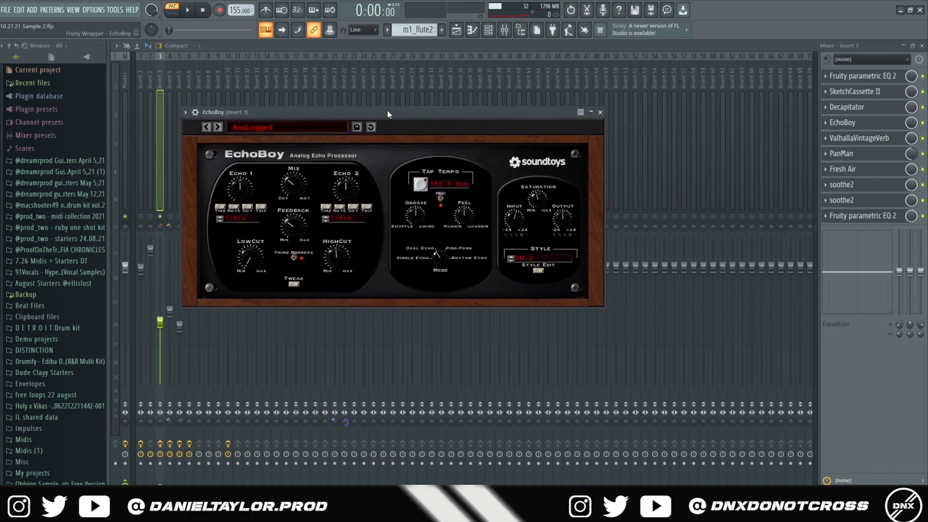
pyautogui.click(856, 139)
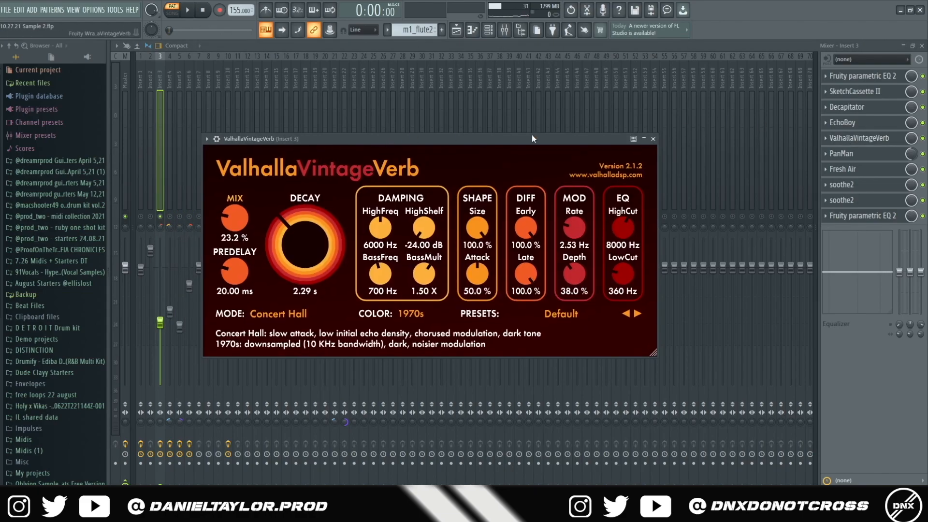
pyautogui.click(841, 153)
pyautogui.moveTo(409, 184); pyautogui.dragTo(411, 160)
pyautogui.click(843, 169)
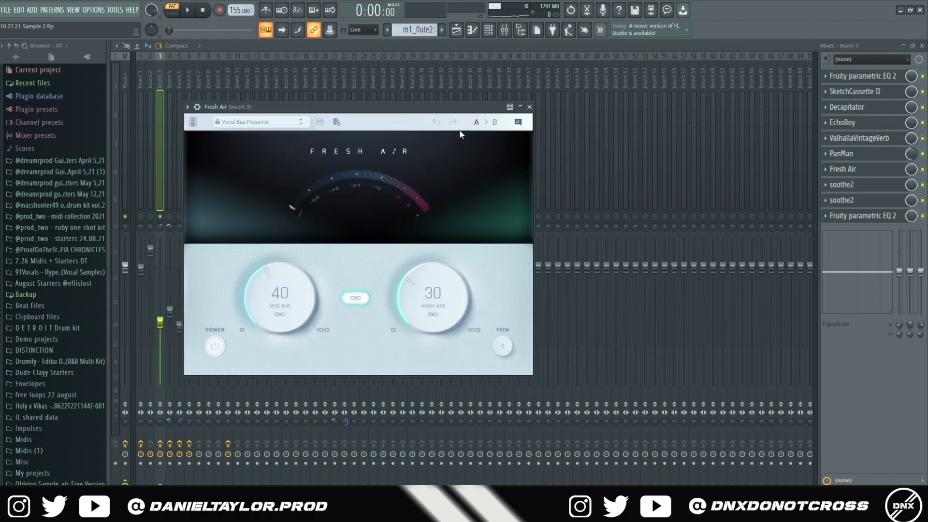
pyautogui.moveTo(403, 109); pyautogui.dragTo(425, 104)
# - Compare the two soothe2 instances on Insert 3, and toggle delta on and off in the one treating the low mids
pyautogui.click(854, 185)
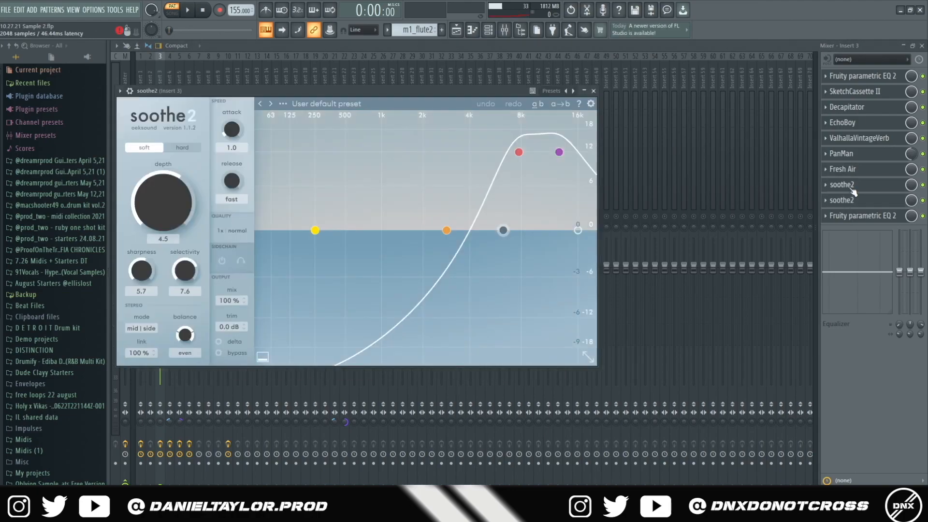
pyautogui.click(862, 201)
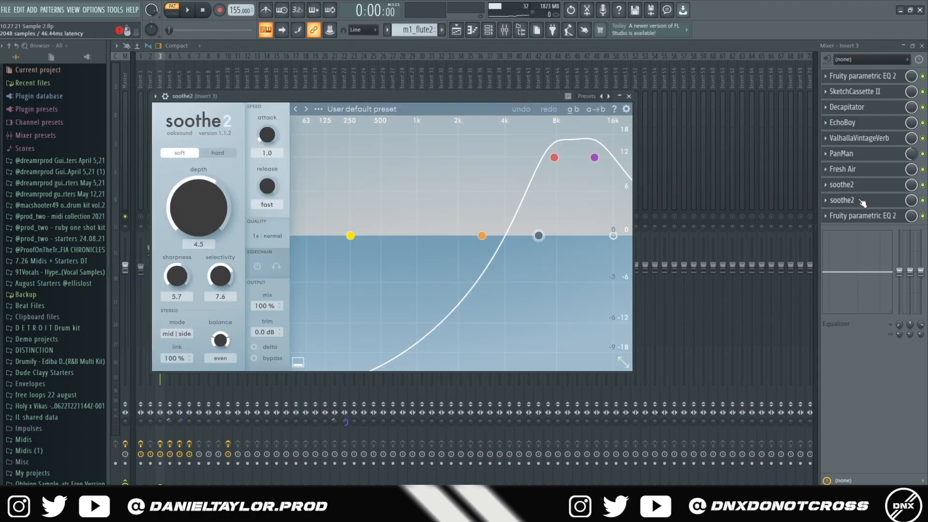
pyautogui.click(859, 199)
pyautogui.click(852, 185)
pyautogui.moveTo(421, 105); pyautogui.dragTo(421, 82)
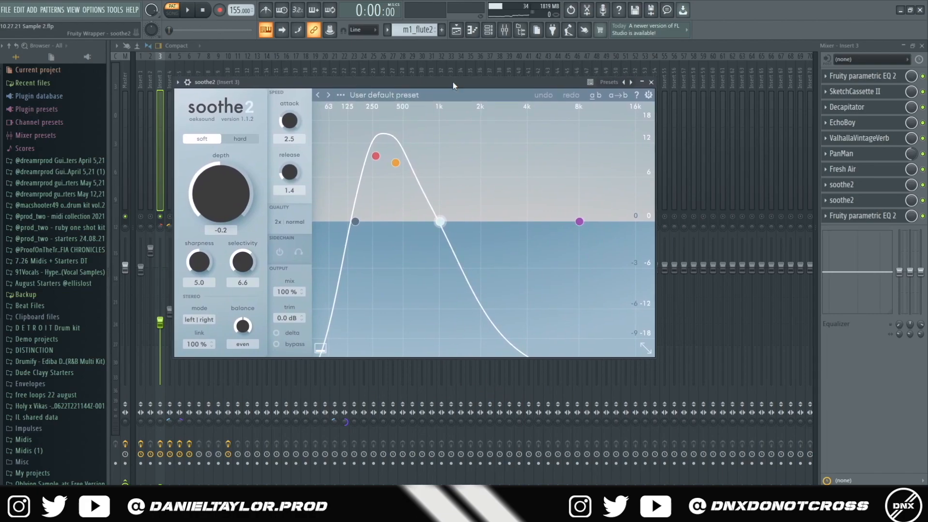
pyautogui.click(283, 335)
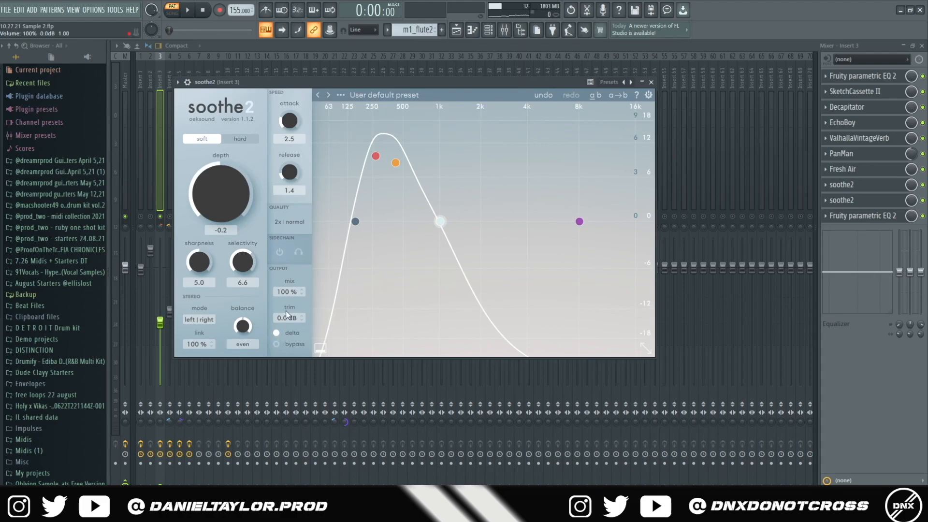
pyautogui.click(277, 334)
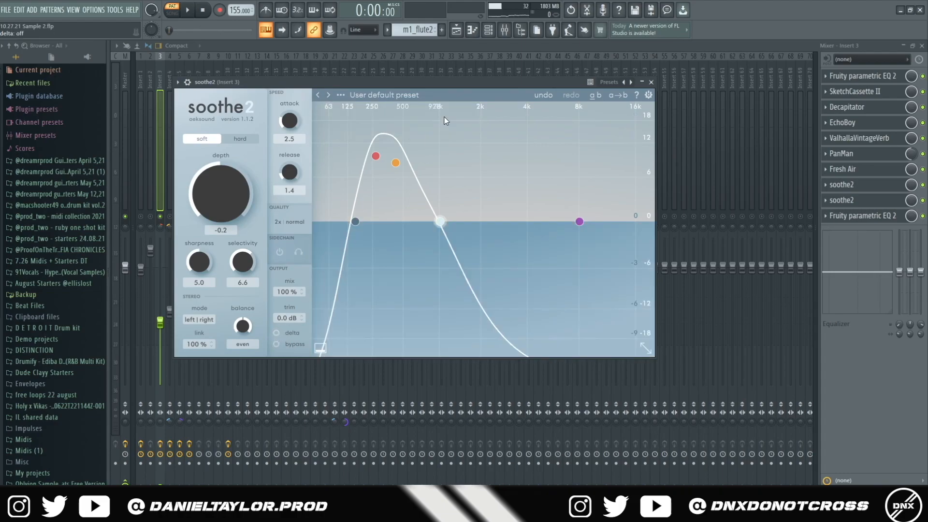
# - Inspect the final Fruity parametric EQ 2 curve at the end of Insert 3's effect chain and close it
pyautogui.click(851, 216)
pyautogui.moveTo(357, 100); pyautogui.dragTo(454, 108)
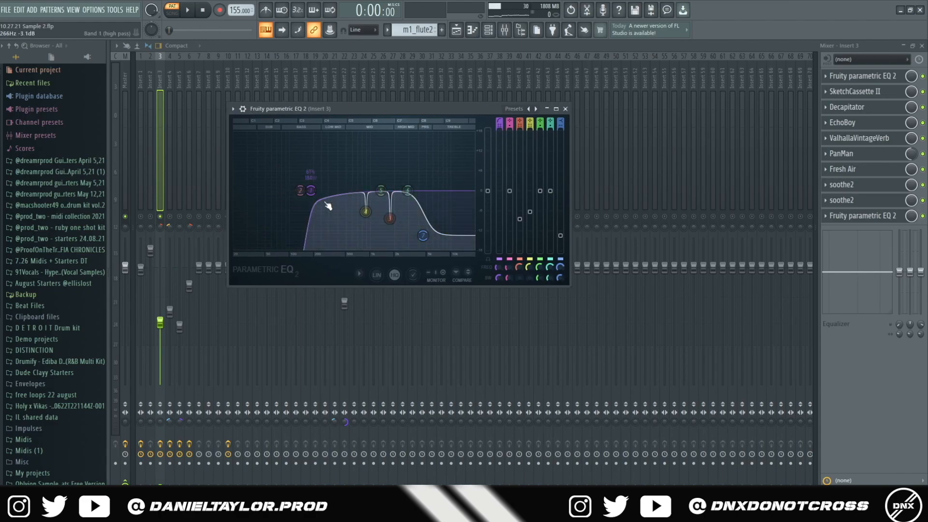
pyautogui.click(565, 109)
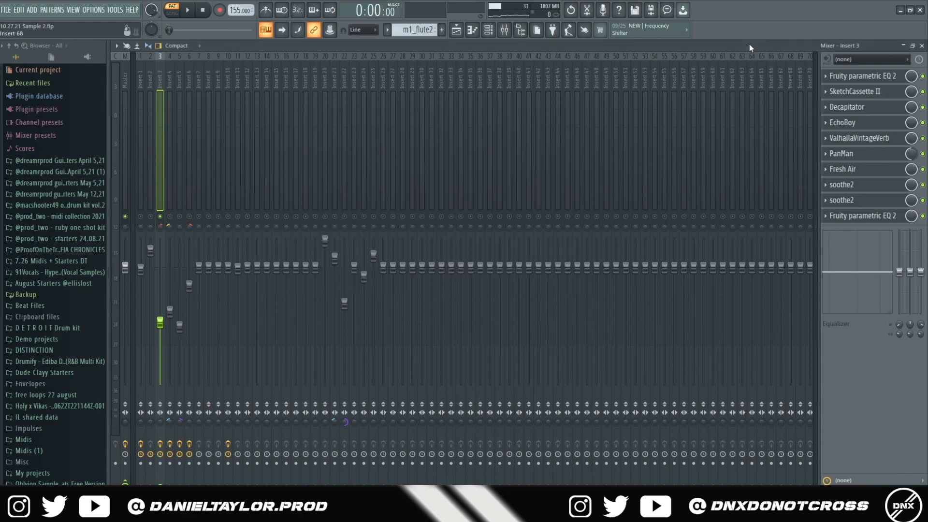
# - Raise the Insert 3 volume fader and play the m1_flute2 pattern
pyautogui.click(472, 29)
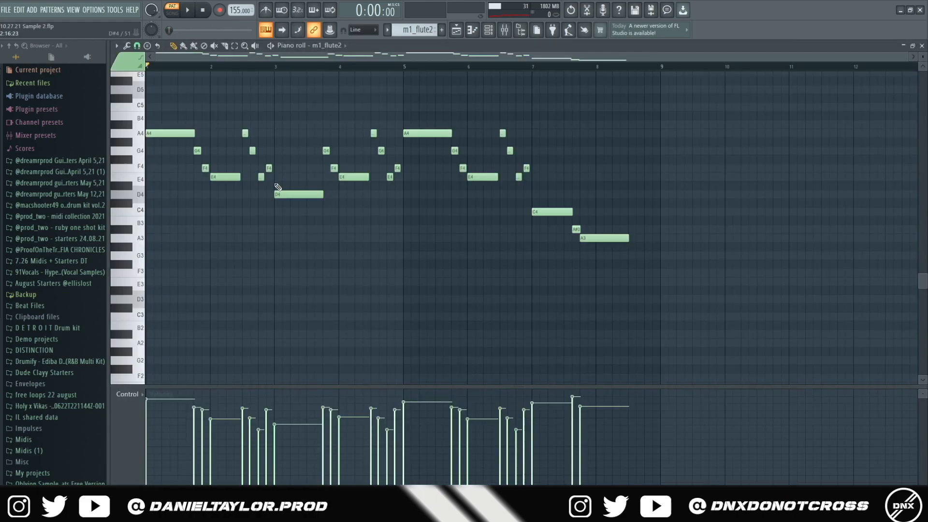
pyautogui.press('F9')
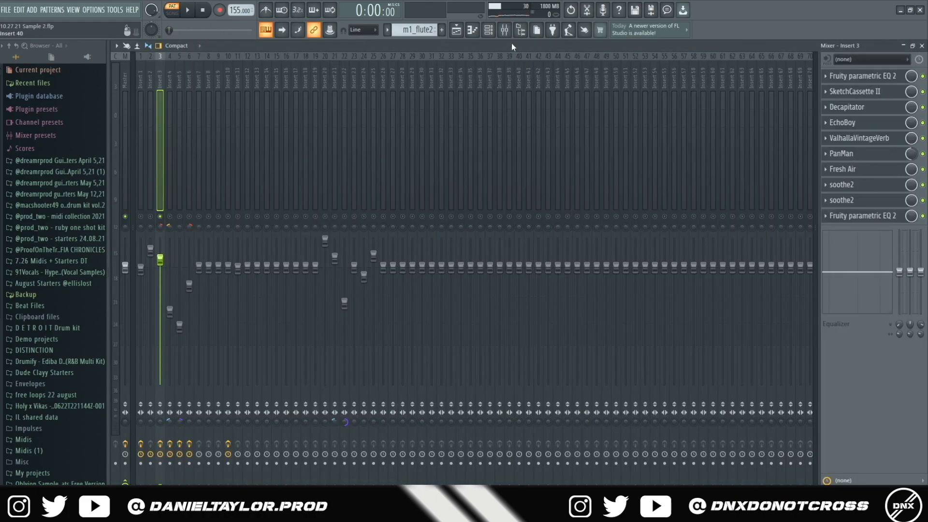
pyautogui.press('space')
# - Inspect the m1_bell3 channel's sampler settings and waveform, and return to the channel rack
pyautogui.press('F7')
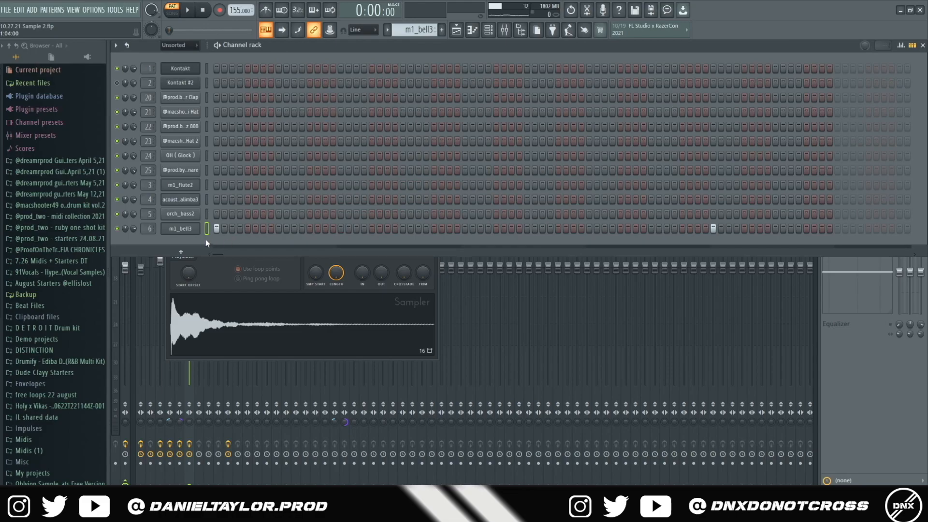
pyautogui.click(215, 280)
pyautogui.moveTo(265, 155); pyautogui.dragTo(389, 127)
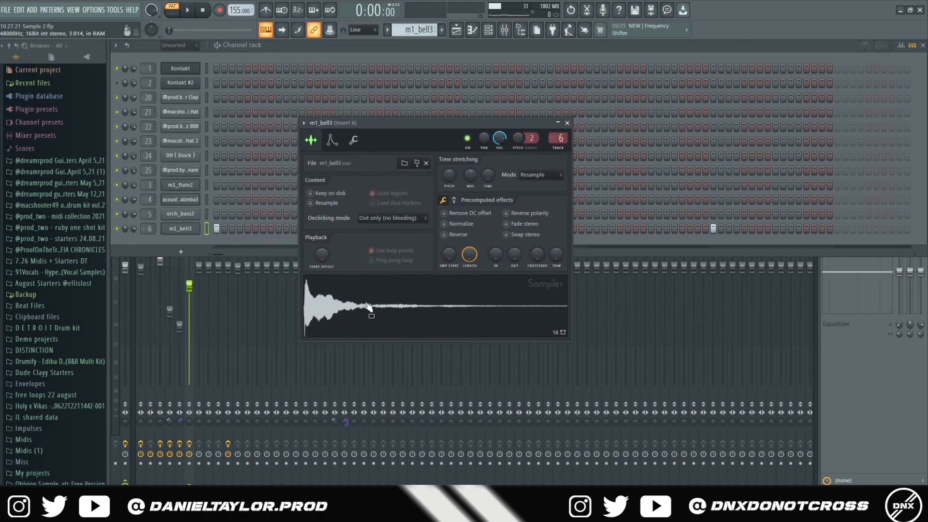
pyautogui.click(187, 233)
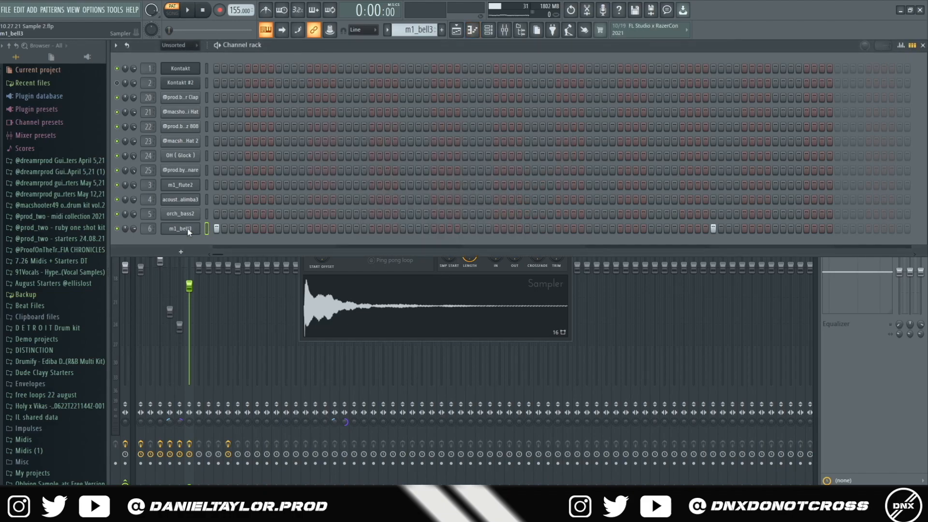
# - Examine the m1_bell3 notes in the piano roll and play them from bar 1 and from bar 5
pyautogui.press('F7')
pyautogui.moveTo(221, 207); pyautogui.dragTo(488, 358)
pyautogui.press('space')
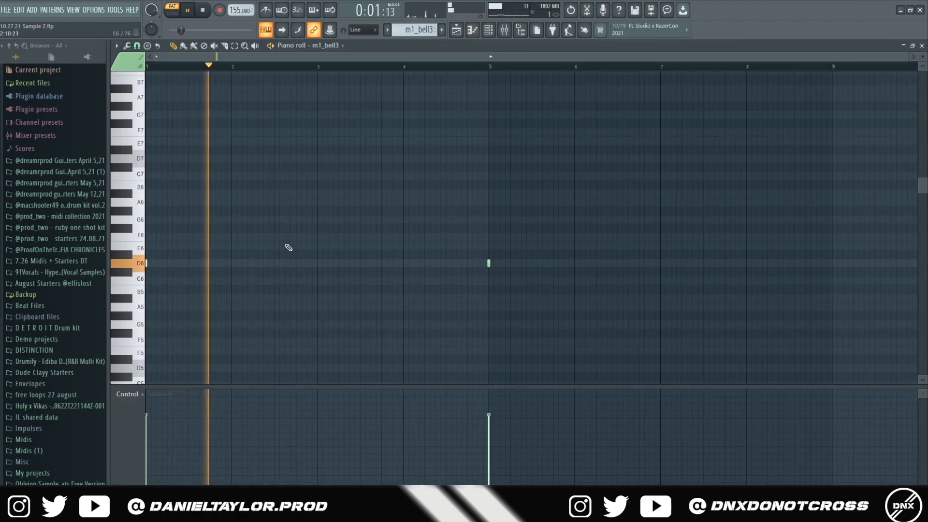
pyautogui.press('space')
pyautogui.click(491, 67)
pyautogui.press('space')
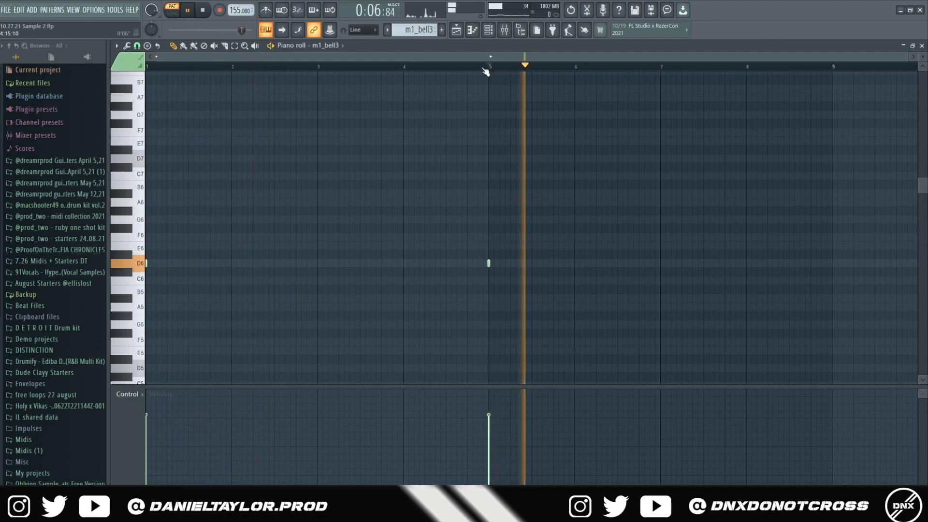
# - Review the Fruity parametric EQ 2 and ValhallaVintageVerb effects on mixer Insert 6
pyautogui.click(504, 31)
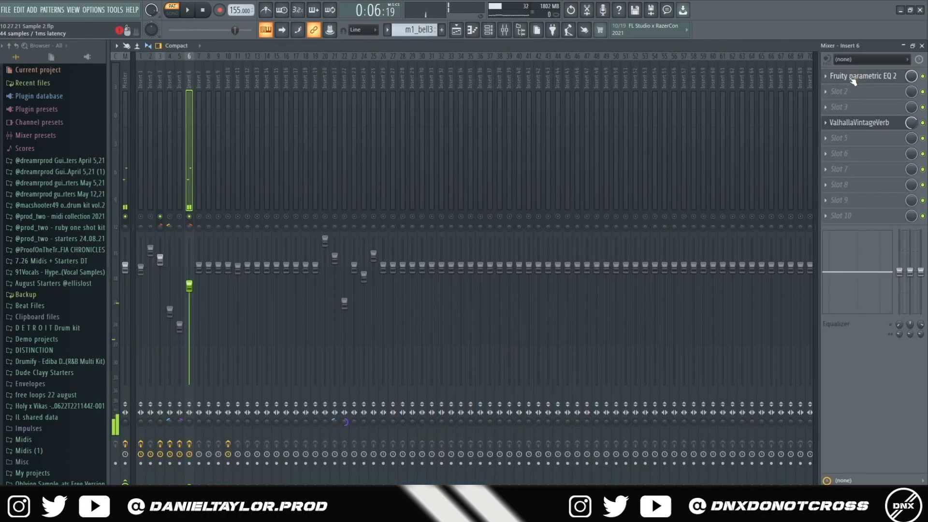
pyautogui.click(854, 79)
pyautogui.click(855, 124)
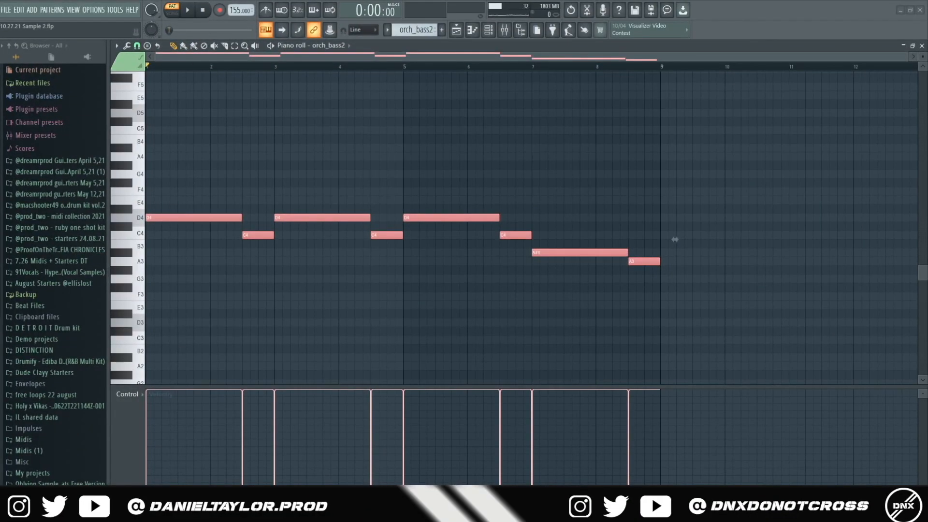
# - Play the orch_bass2 bass line in the piano roll and inspect Decapitator on mixer Insert 5
pyautogui.scroll(-1, 654, 373)
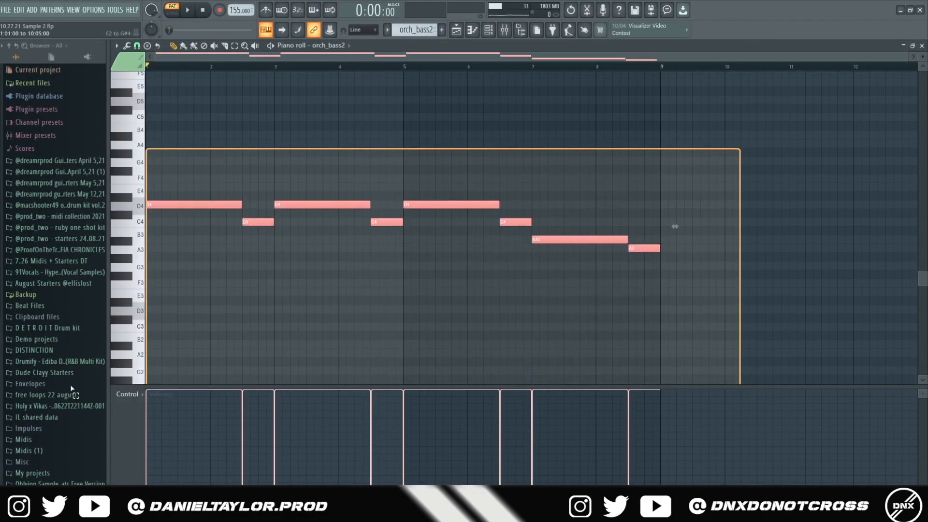
pyautogui.press('space')
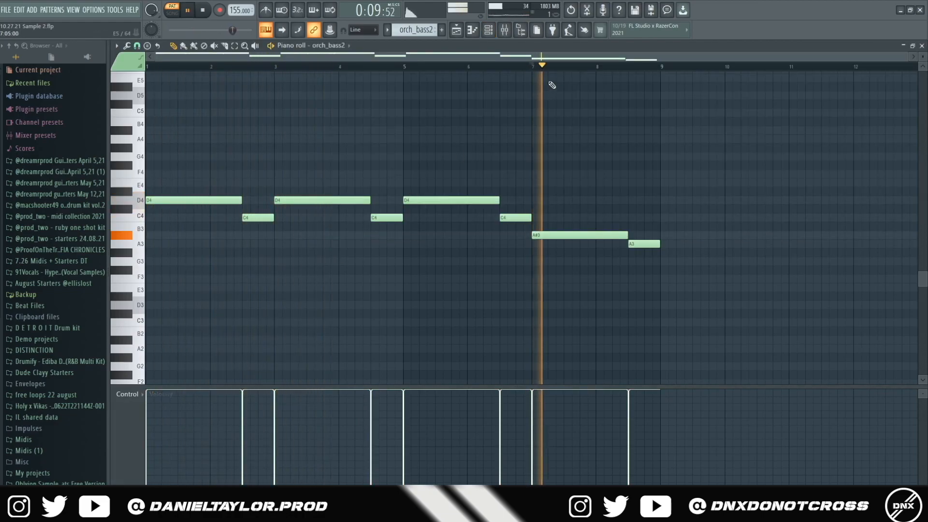
pyautogui.click(504, 29)
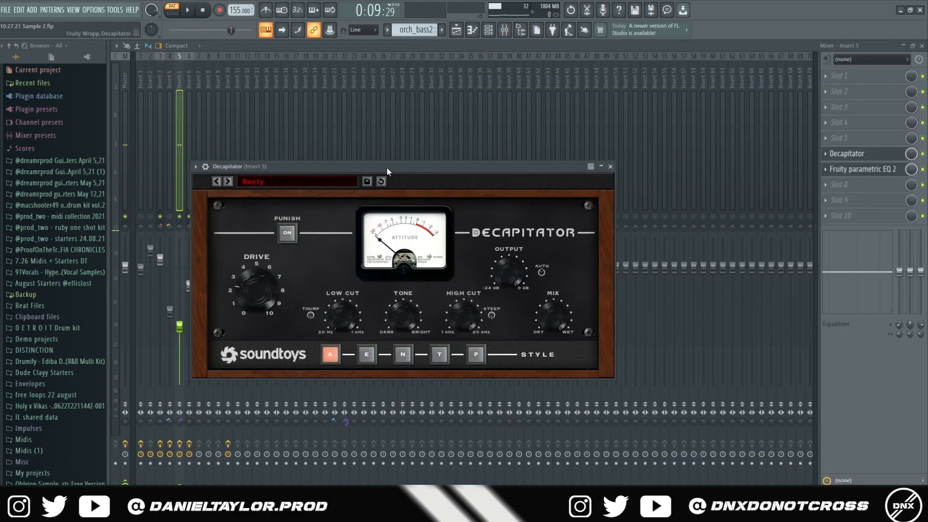
pyautogui.moveTo(387, 167); pyautogui.dragTo(389, 136)
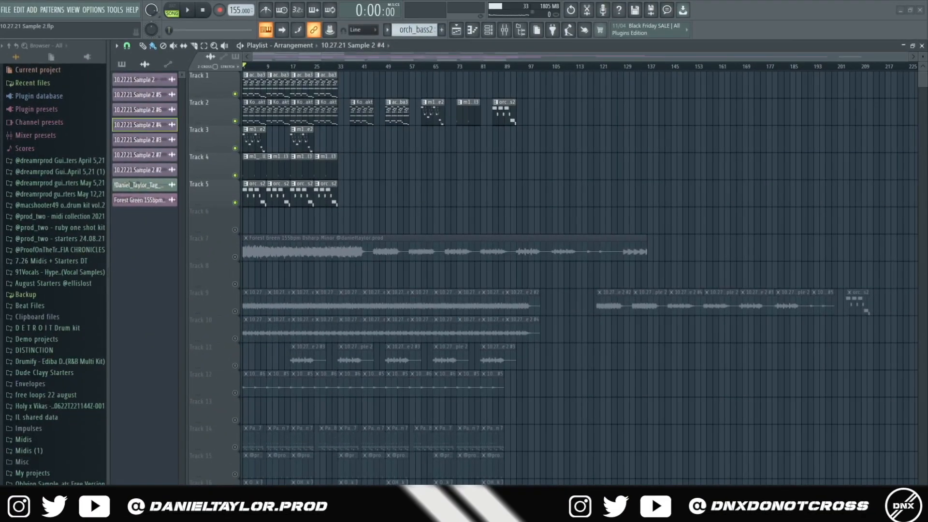
# - Examine the melody arrangement on playlist Tracks 1 to 5, selecting the separate instrument clips on Track 2
pyautogui.moveTo(566, 97); pyautogui.dragTo(215, 224)
pyautogui.moveTo(249, 74); pyautogui.dragTo(348, 220)
pyautogui.moveTo(348, 112); pyautogui.dragTo(569, 121)
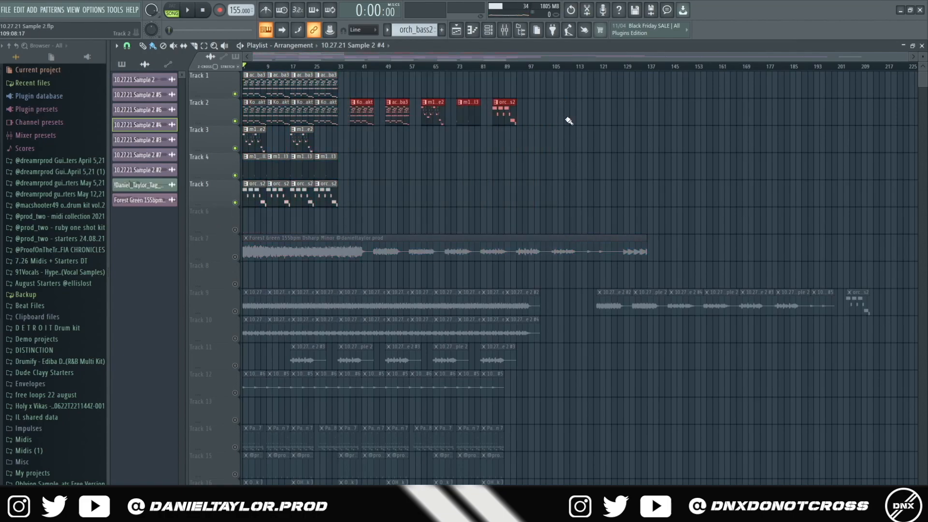
pyautogui.moveTo(561, 72); pyautogui.dragTo(249, 224)
# - Solo Track 7 and play sections of the Forest Green 155bpm Dsharp Minor audio clip
pyautogui.rightClick(236, 257)
pyautogui.doubleClick(268, 247)
pyautogui.click(333, 66)
pyautogui.click(343, 66)
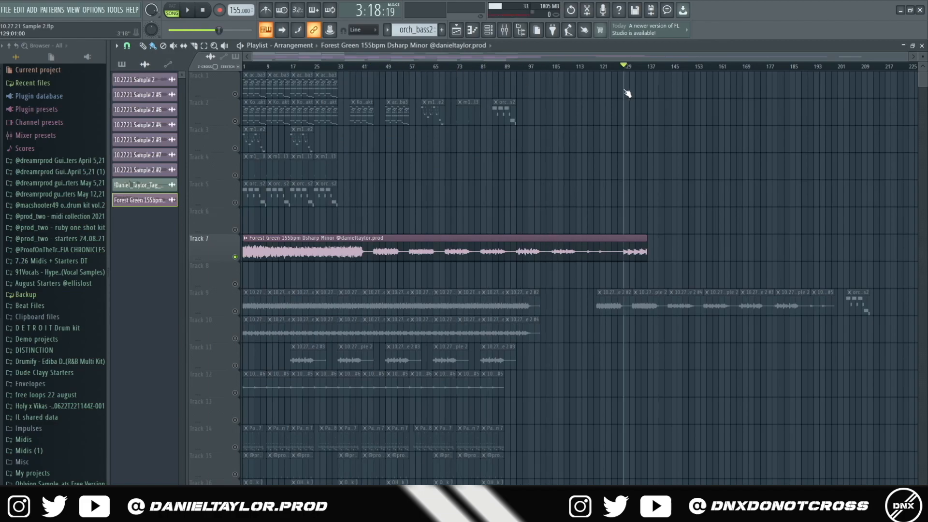
pyautogui.press('space')
# - Mute Track 7, enable Tracks 9 to 12, and select their arranged sample clips
pyautogui.moveTo(252, 262); pyautogui.dragTo(232, 405)
pyautogui.scroll(-4, 293, 353)
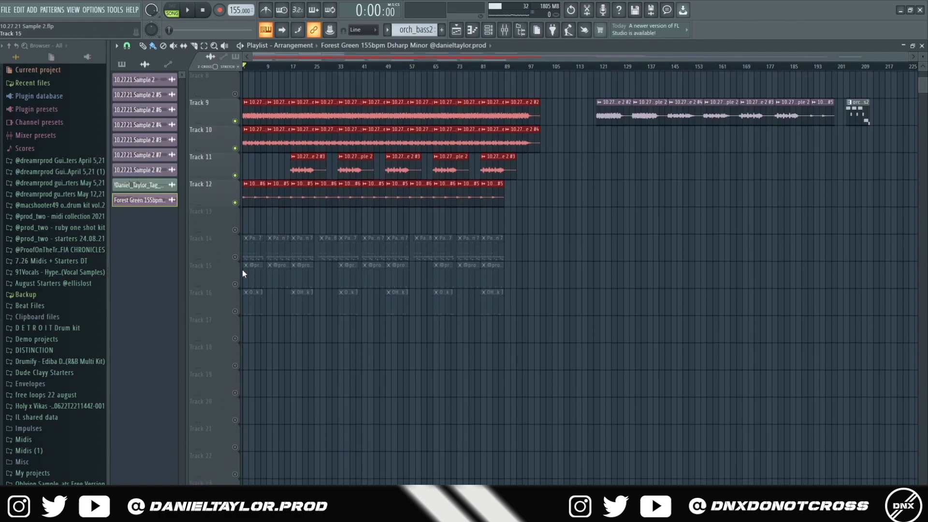
pyautogui.moveTo(249, 201); pyautogui.dragTo(508, 346)
pyautogui.scroll(4, 503, 360)
pyautogui.scroll(1, 504, 359)
pyautogui.click(287, 249)
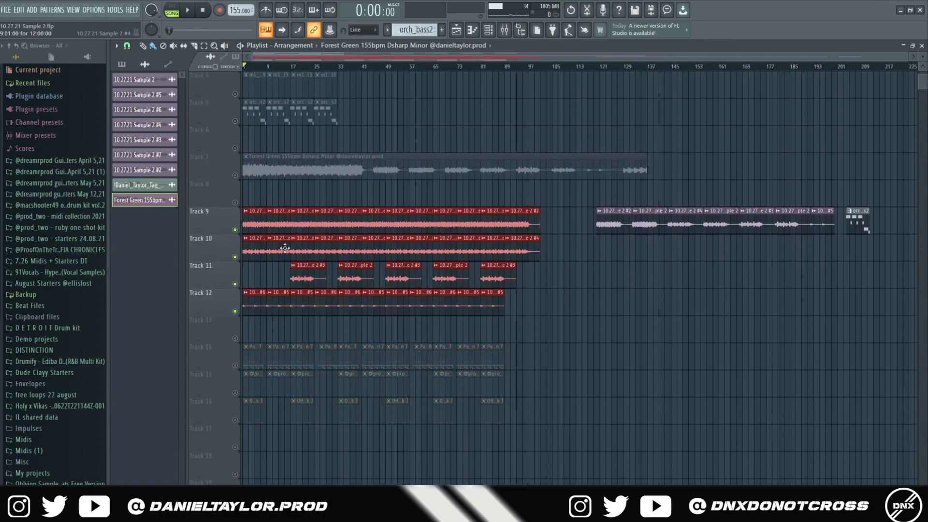
pyautogui.scroll(3, 297, 271)
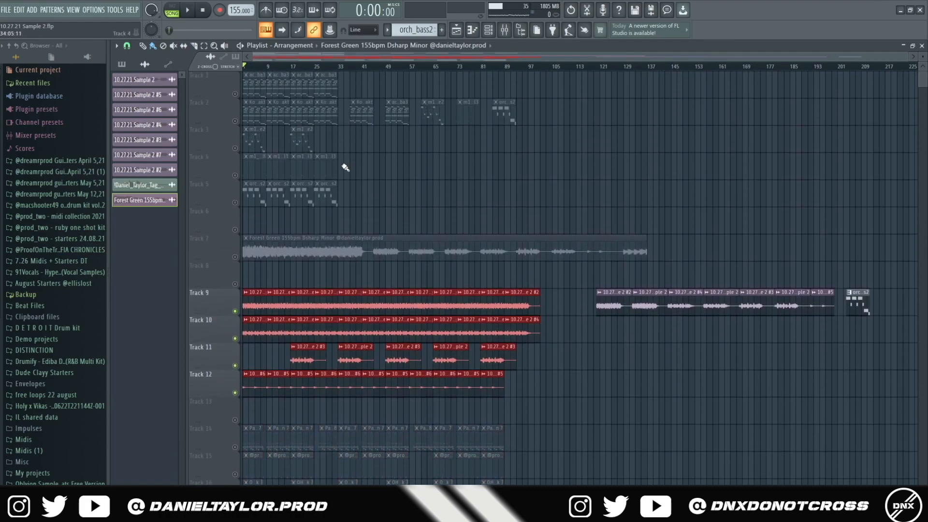
# - Inspect the pitch and time-stretching settings of the 10.27.21 Sample 2 and 10.27.21 Sample 2 #2 audio clips
pyautogui.moveTo(255, 80); pyautogui.dragTo(536, 209)
pyautogui.click(136, 80)
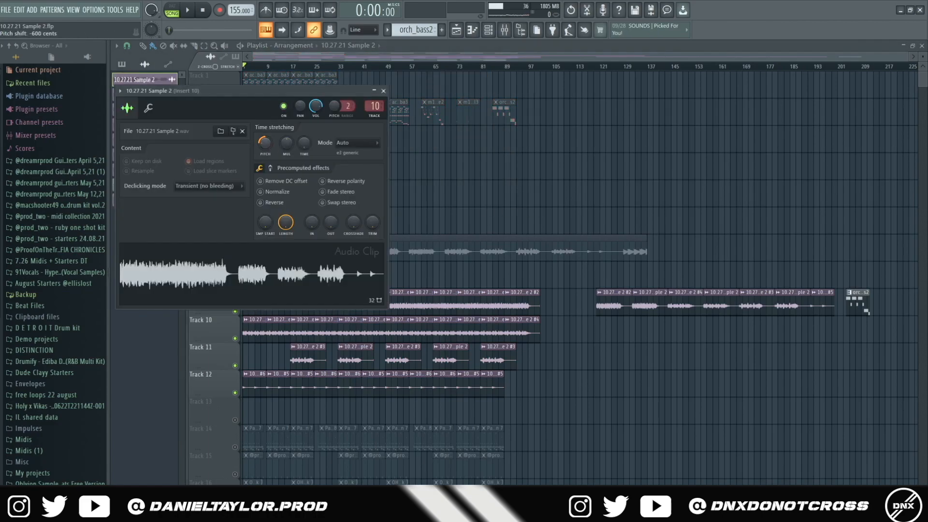
pyautogui.press('Escape')
pyautogui.doubleClick(286, 298)
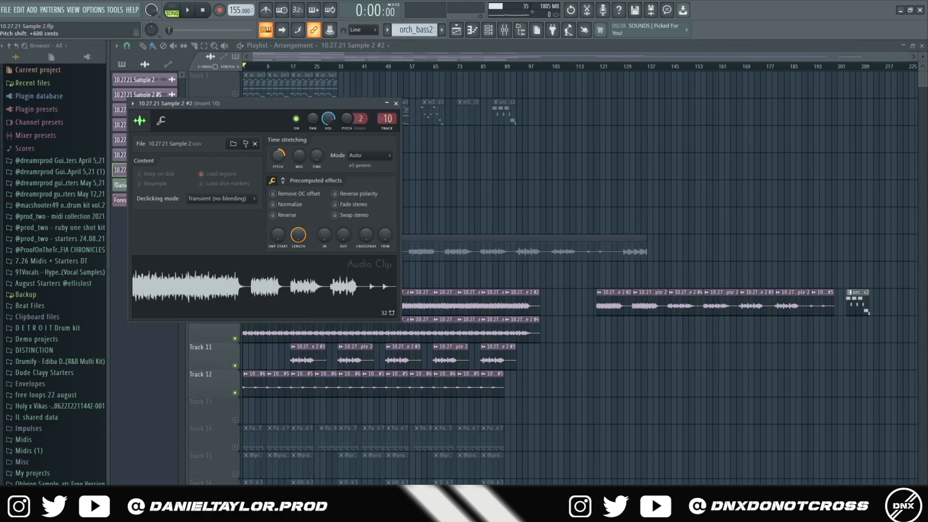
# - Check the piano roll of the 10.27.21 Sample 2 #7 channel and return to the playlist
pyautogui.press('Escape')
pyautogui.doubleClick(287, 309)
pyautogui.press('Escape')
pyautogui.press('F7')
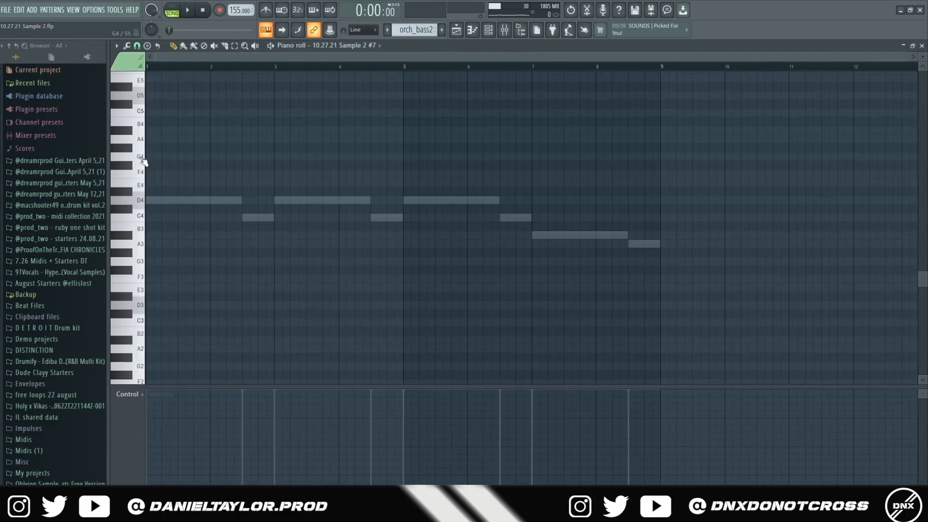
pyautogui.press('F5')
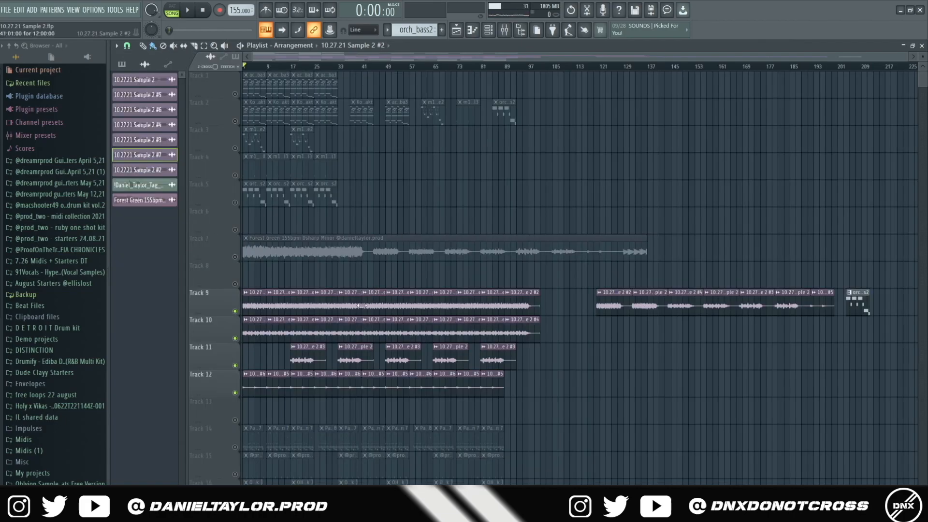
# - Open the HalfTime effect on mixer Insert 10, the channel used by the Track 9 sample clips
pyautogui.doubleClick(356, 305)
pyautogui.press('F9')
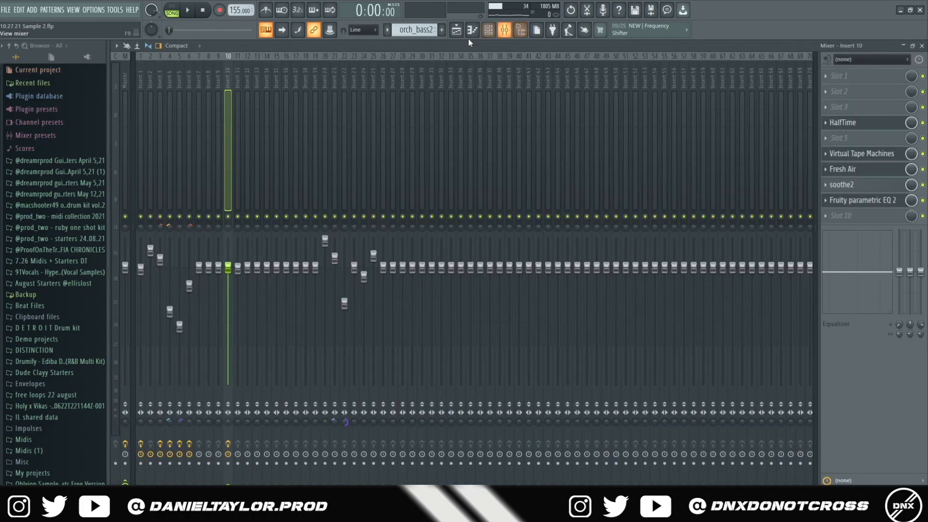
pyautogui.click(847, 123)
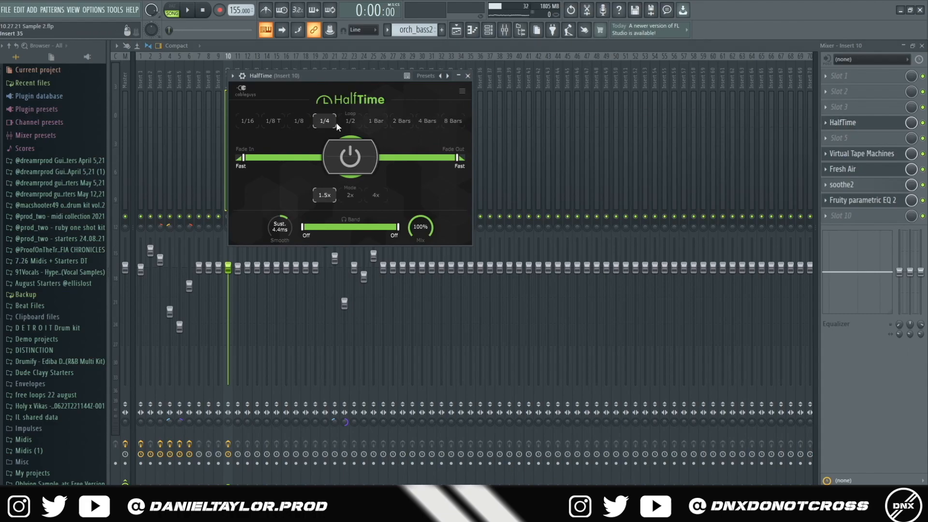
pyautogui.moveTo(353, 75); pyautogui.dragTo(381, 79)
# - Try a 1 Bar loop and 2x mode in HalfTime, and restore the 1/4 loop and 1.5x mode
pyautogui.click(407, 124)
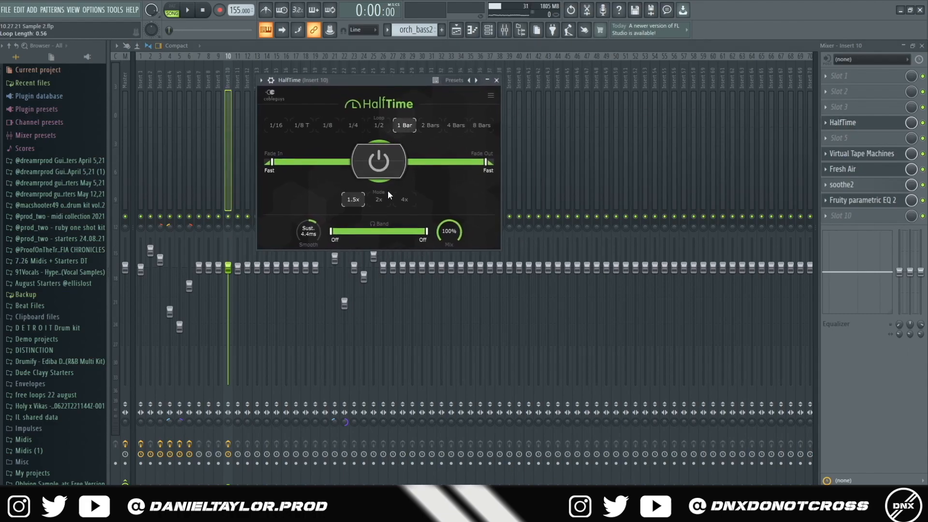
pyautogui.click(380, 200)
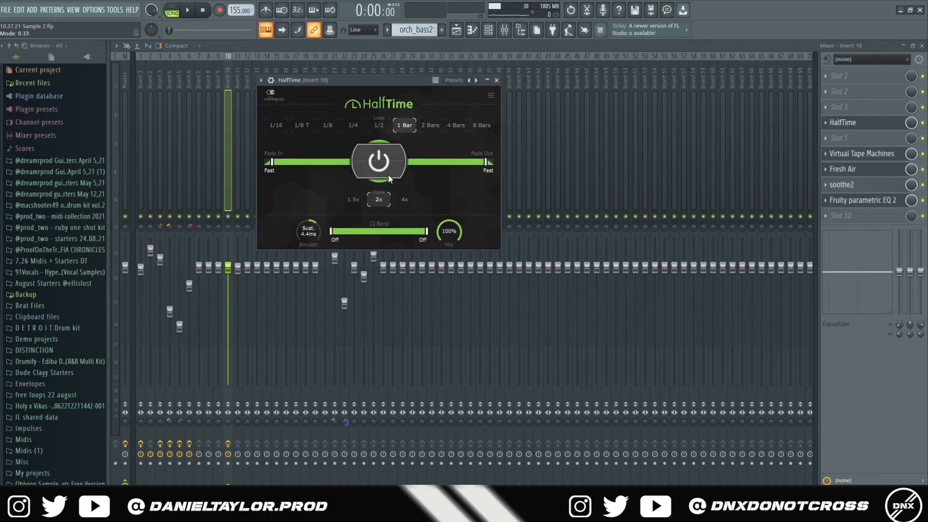
pyautogui.click(357, 126)
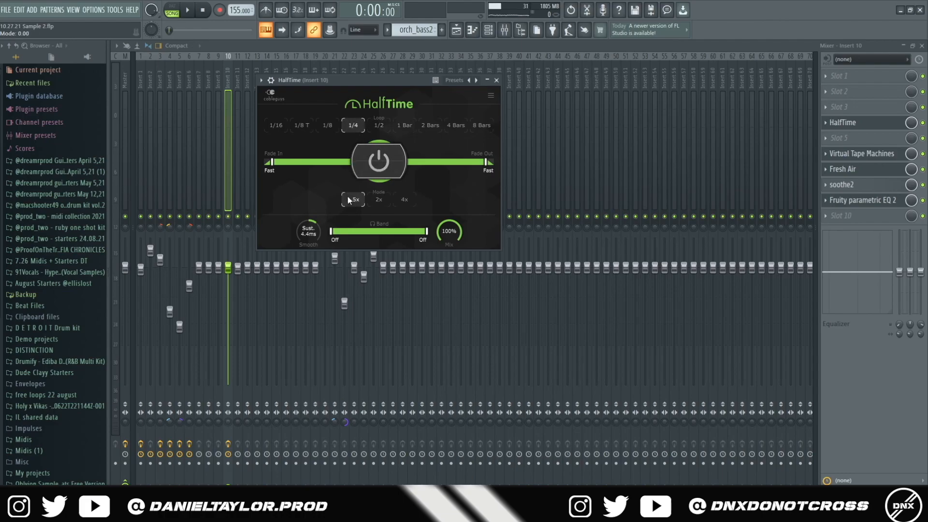
pyautogui.moveTo(400, 79)
pyautogui.mouseDown()
pyautogui.moveTo(369, 96)
pyautogui.moveTo(401, 94)
pyautogui.mouseUp()
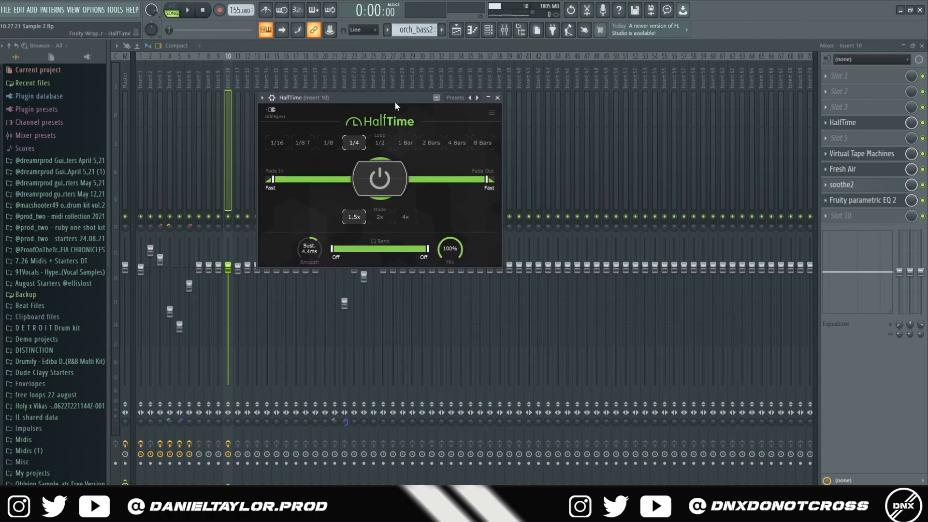
# - Recheck the time-stretching pitch setting of the 10.27.21 Sample 2 #2 clip and the effects chain on Insert 10
pyautogui.press('F5')
pyautogui.doubleClick(140, 170)
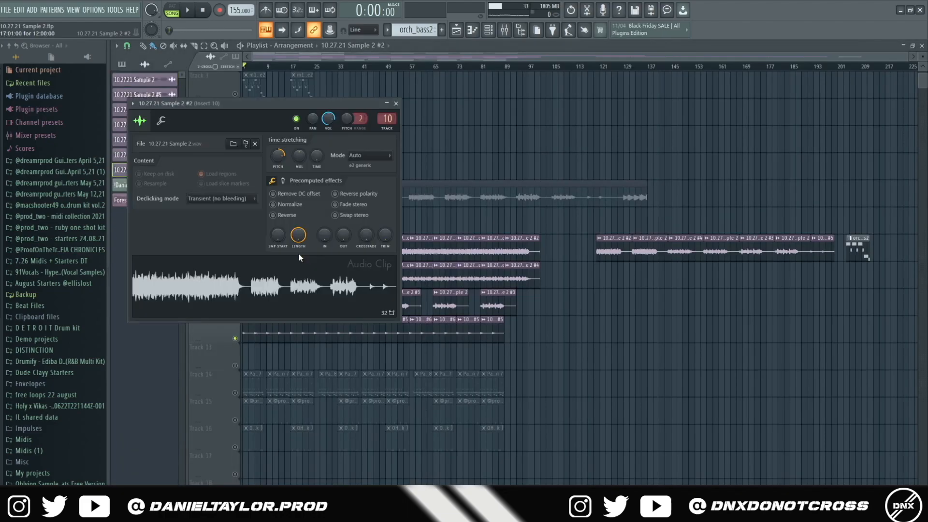
pyautogui.moveTo(276, 159); pyautogui.dragTo(275, 164)
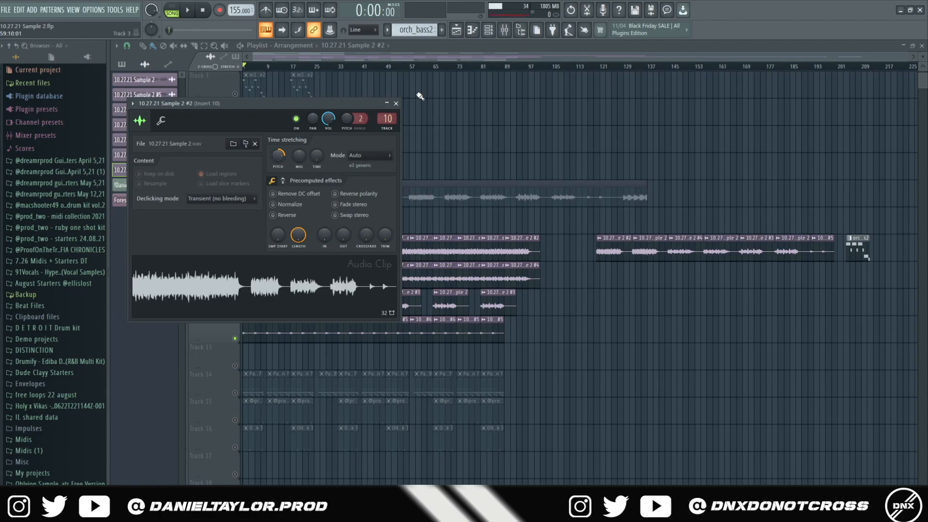
pyautogui.press('F9')
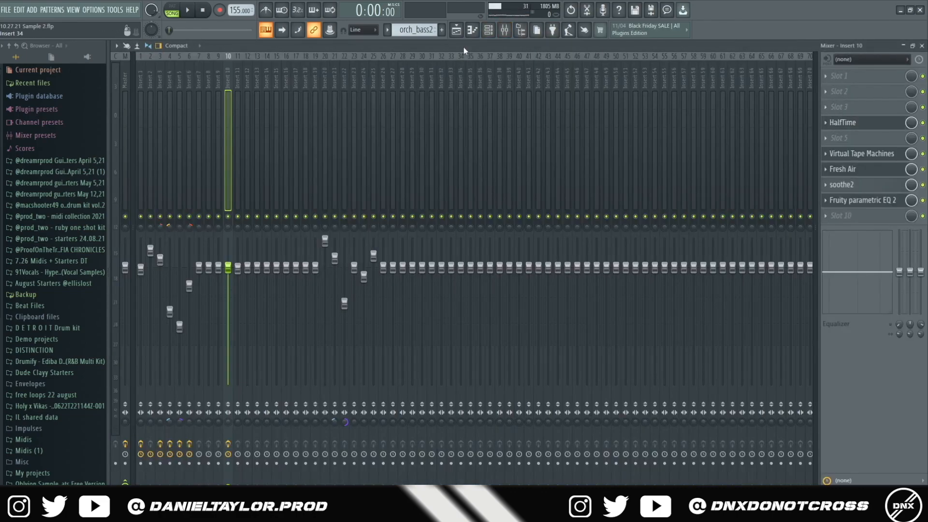
# - Select the arranged sample clips on playlist Tracks 9 to 12
pyautogui.press('F5')
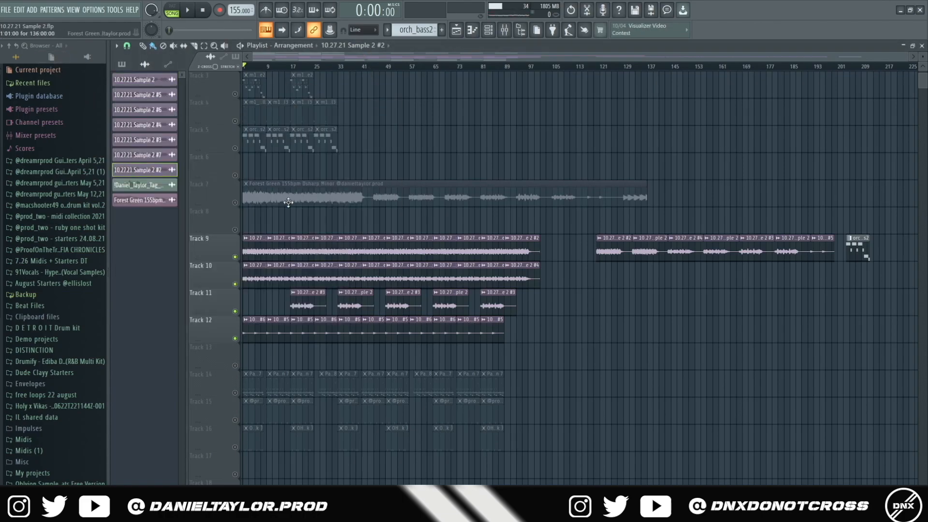
pyautogui.moveTo(252, 206); pyautogui.dragTo(573, 352)
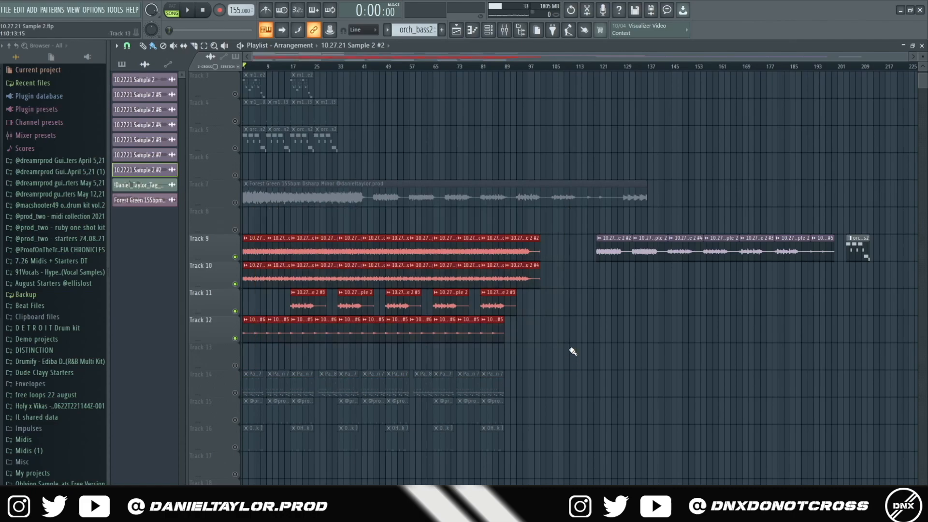
pyautogui.scroll(2, 261, 382)
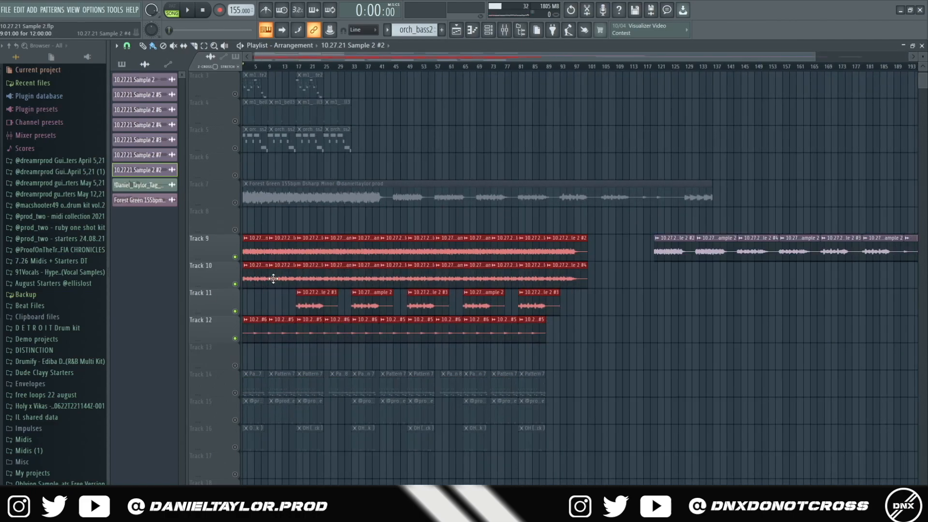
# - Inspect the Virtual Tape Machines, Fresh Air, soothe2 and Fruity parametric EQ 2 effects on mixer Insert 10
pyautogui.press('F9')
pyautogui.click(868, 154)
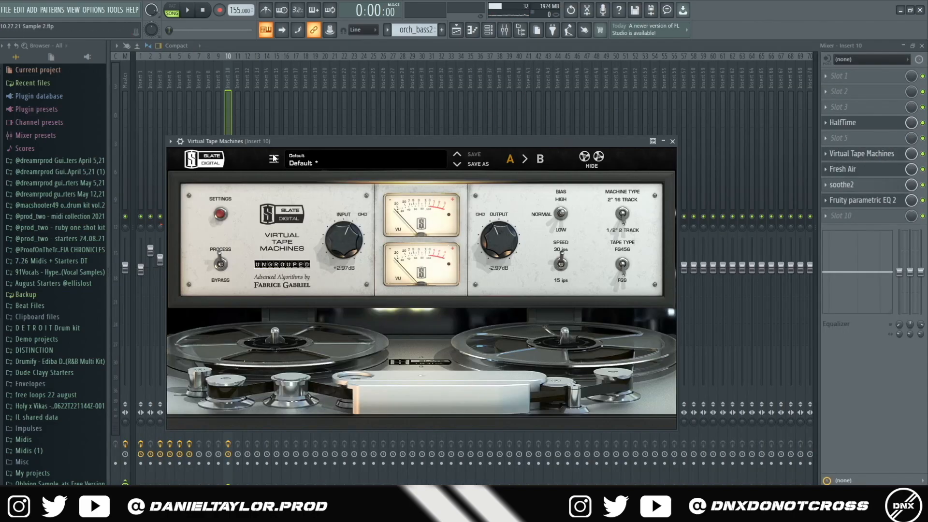
pyautogui.click(858, 169)
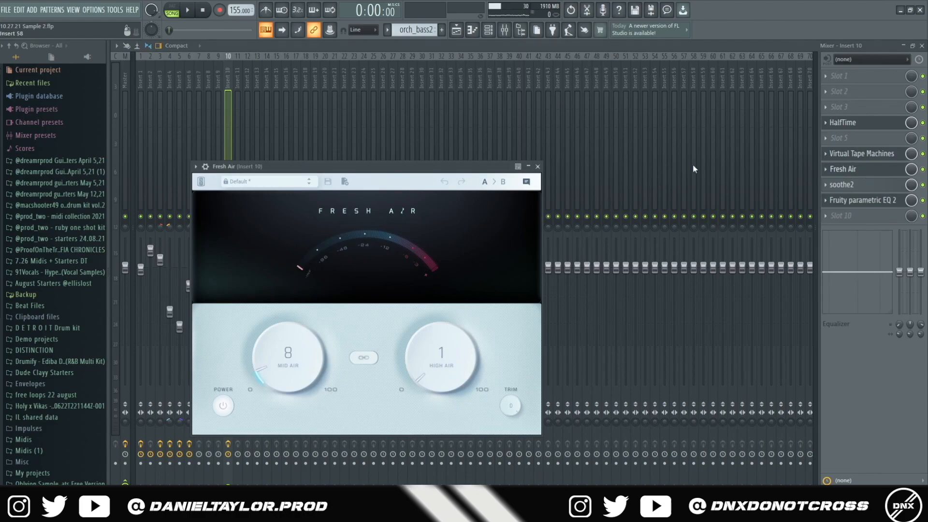
pyautogui.click(851, 187)
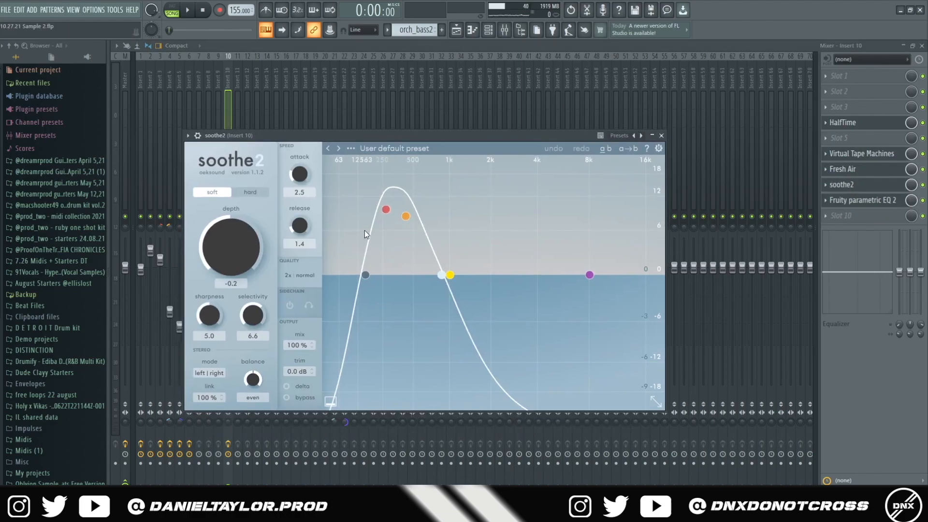
pyautogui.click(854, 200)
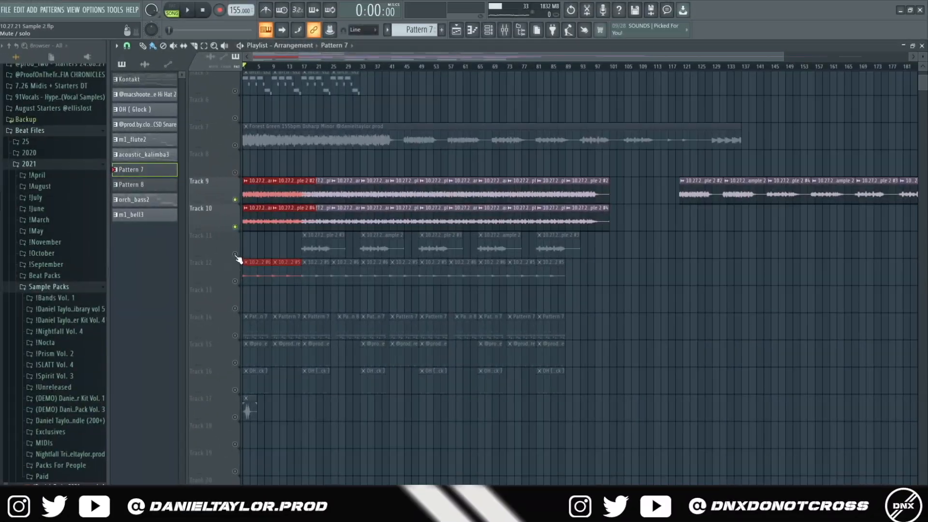
# - Unmute Tracks 11 and 12 and play the flipped sample arrangement from the start
pyautogui.click(235, 254)
pyautogui.click(235, 280)
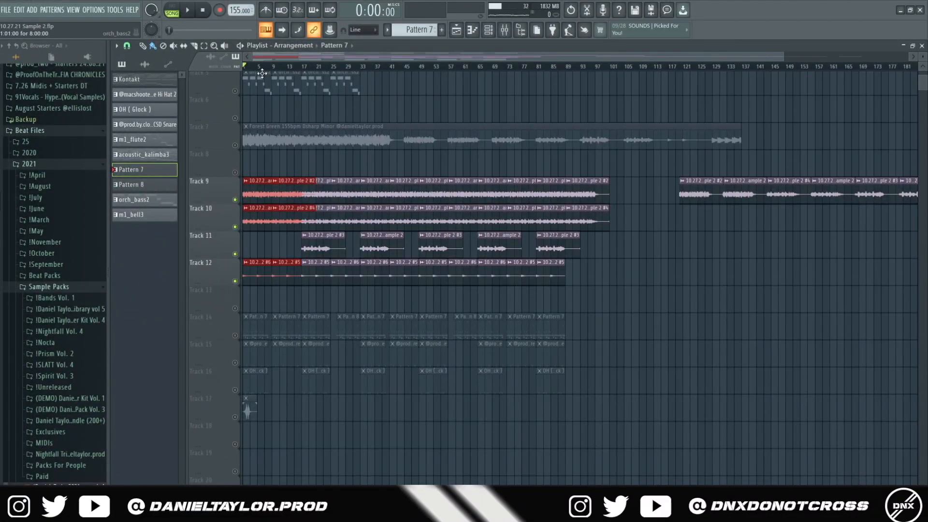
pyautogui.press('space')
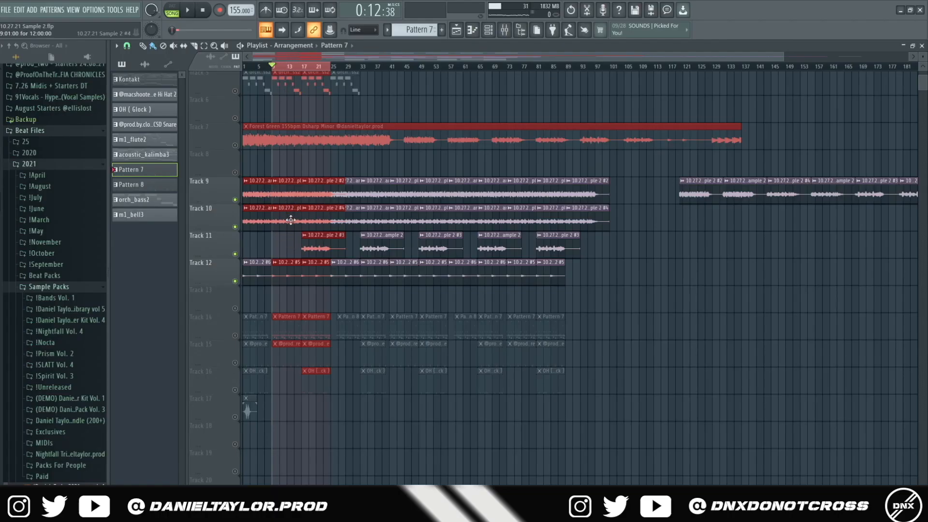
# - Play the section from bar 9 to bar 25 on Tracks 9 to 12 and examine its clips
pyautogui.scroll(3, 290, 220)
pyautogui.moveTo(353, 327); pyautogui.dragTo(379, 311)
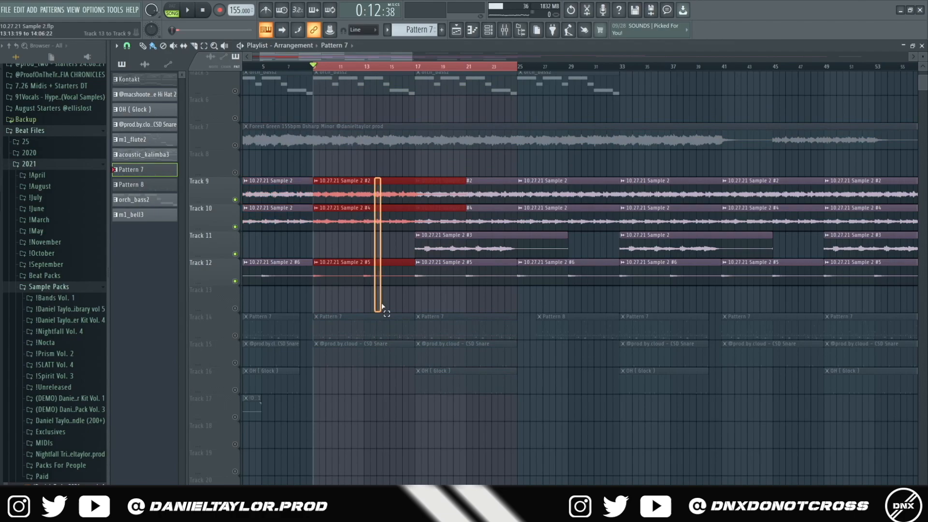
pyautogui.scroll(-3, 335, 190)
pyautogui.click(335, 190)
pyautogui.moveTo(303, 67); pyautogui.dragTo(411, 68)
pyautogui.moveTo(347, 70); pyautogui.dragTo(358, 73)
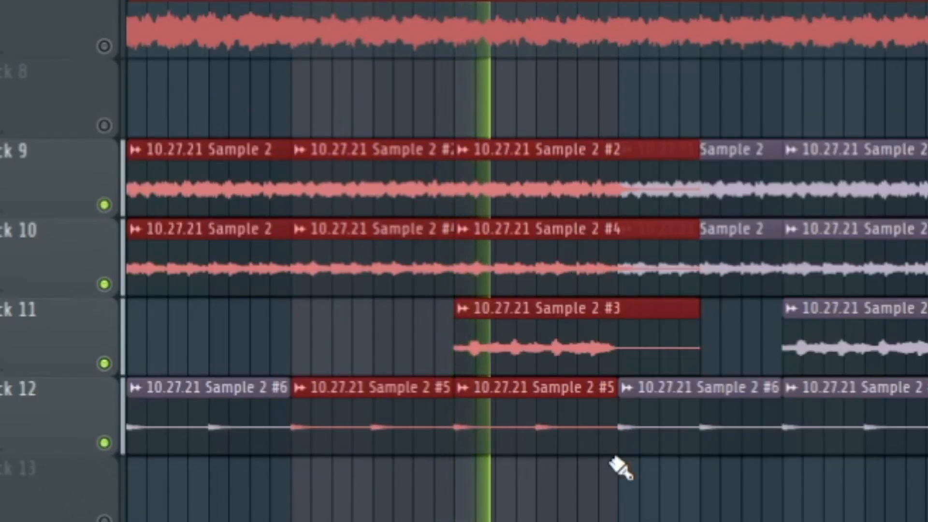
pyautogui.scroll(-3, 619, 467)
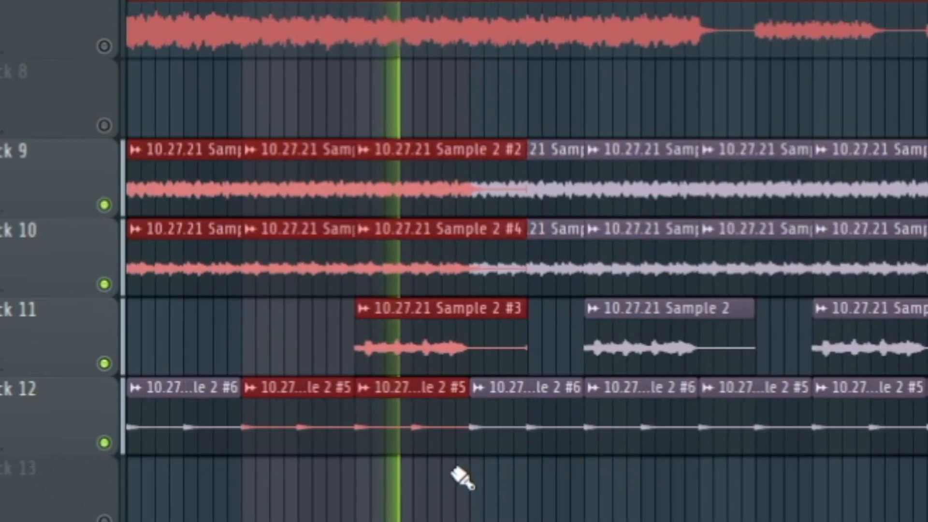
pyautogui.scroll(-3, 459, 481)
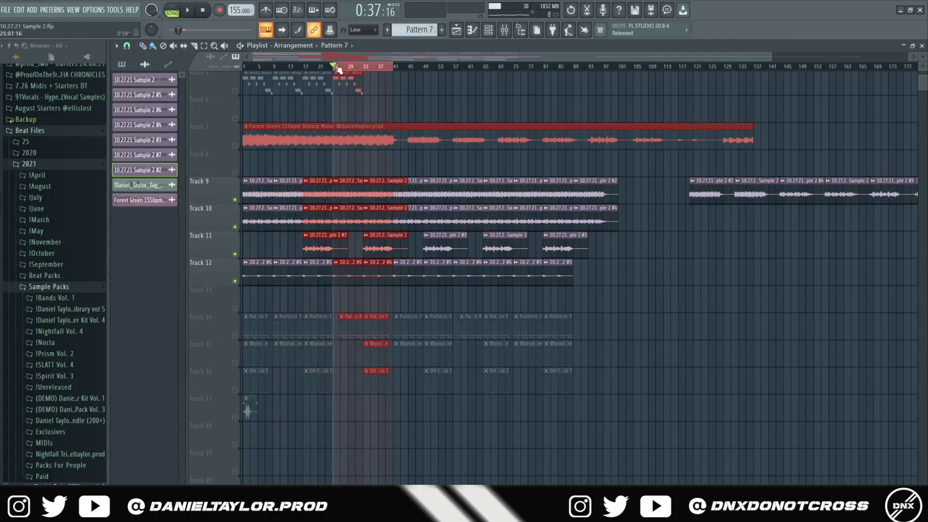
# - Play the section starting at bar 25 and move the playhead to bar 33, where the next Track 11 clip begins
pyautogui.moveTo(339, 70)
pyautogui.mouseDown()
pyautogui.moveTo(352, 69)
pyautogui.moveTo(331, 69)
pyautogui.moveTo(338, 73)
pyautogui.mouseUp()
pyautogui.moveTo(255, 230); pyautogui.dragTo(374, 178)
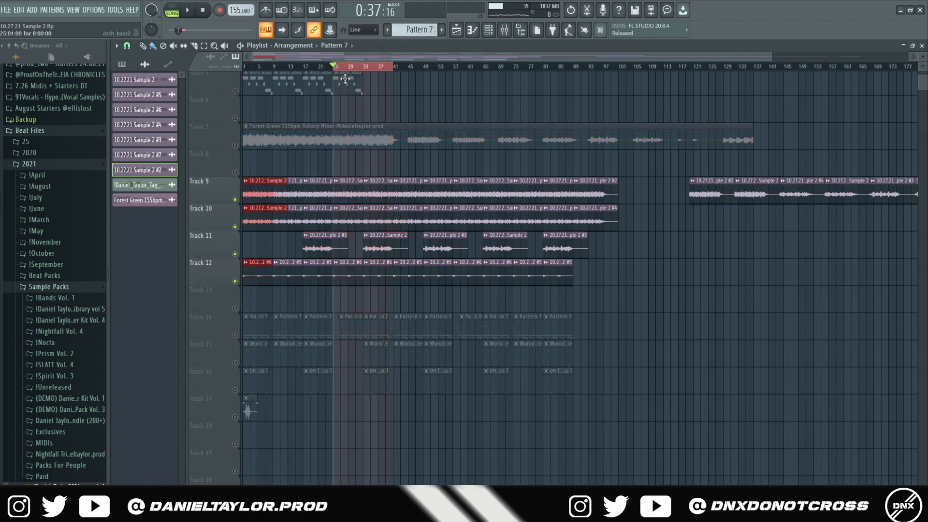
pyautogui.moveTo(337, 71); pyautogui.dragTo(366, 73)
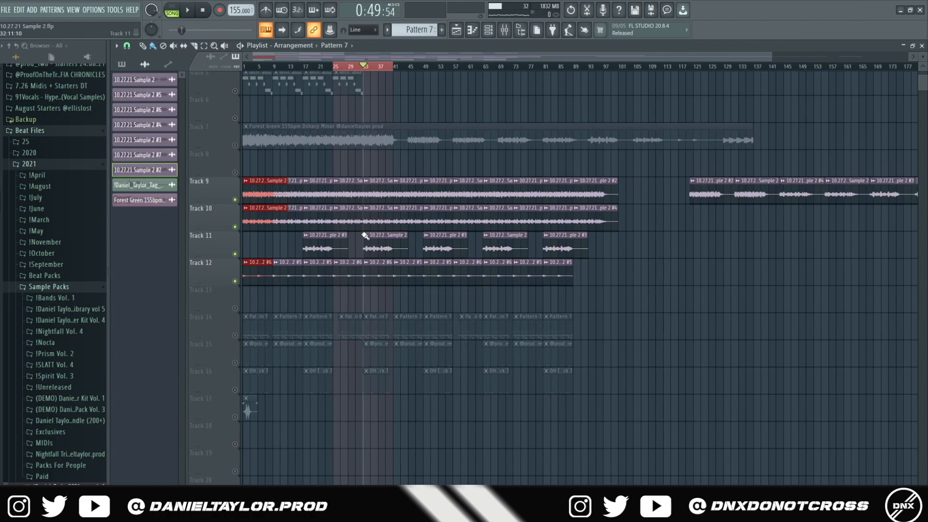
pyautogui.moveTo(366, 72); pyautogui.dragTo(337, 73)
pyautogui.press('space')
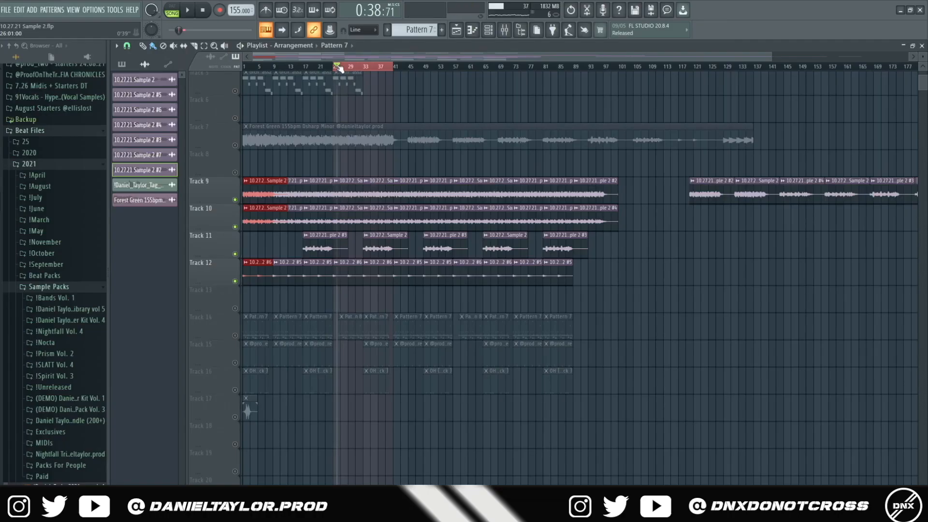
pyautogui.moveTo(339, 68); pyautogui.dragTo(368, 73)
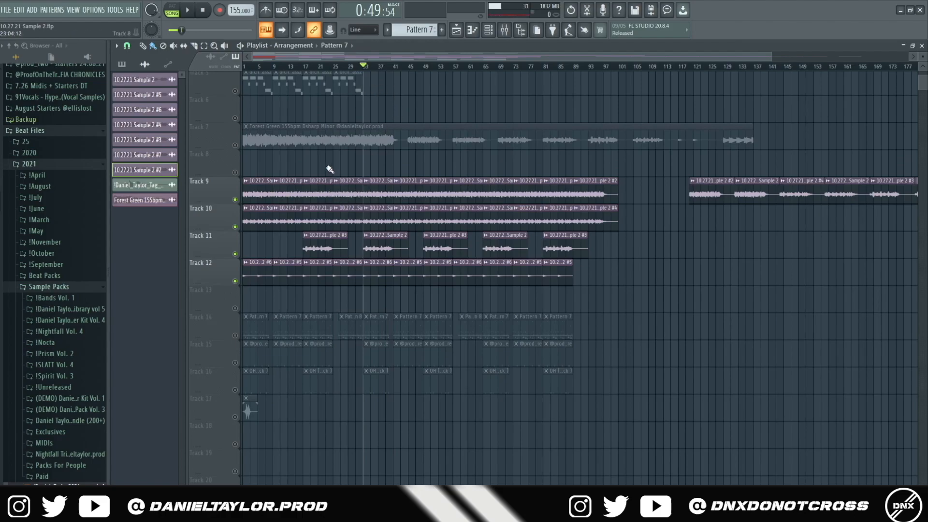
# - Examine the remaining arrangement sections on Tracks 9 to 12 up to bar 89, selecting their clips in groups
pyautogui.moveTo(326, 148); pyautogui.dragTo(400, 301)
pyautogui.moveTo(381, 148); pyautogui.dragTo(390, 306)
pyautogui.moveTo(406, 176); pyautogui.dragTo(511, 296)
pyautogui.moveTo(545, 176); pyautogui.dragTo(564, 296)
pyautogui.click(576, 73)
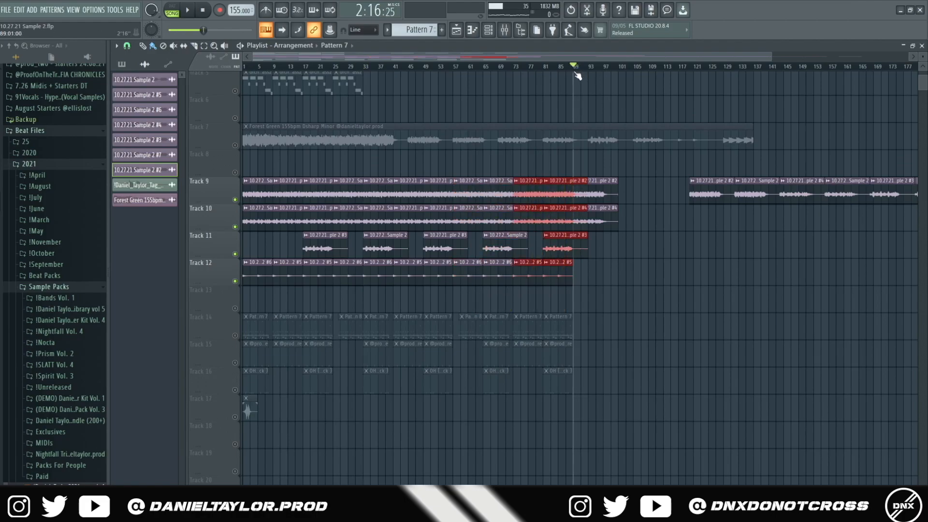
pyautogui.scroll(-2, 242, 198)
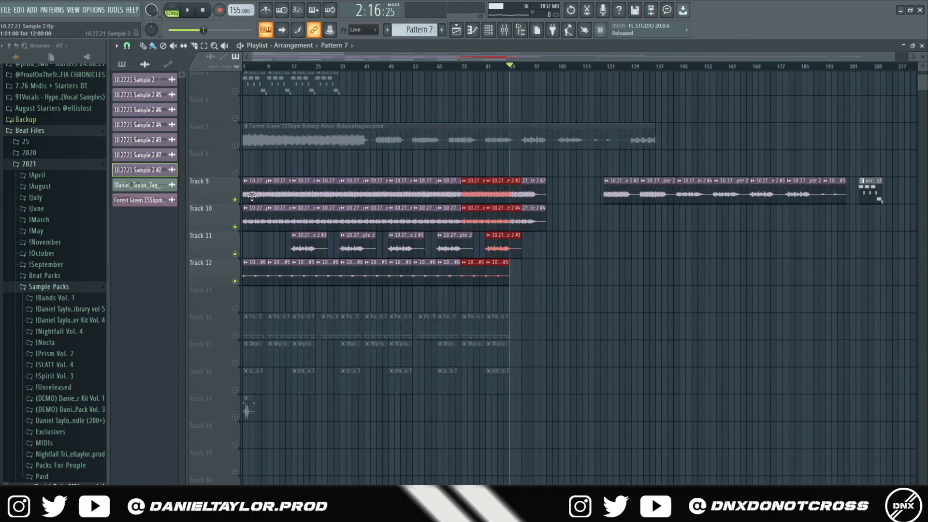
pyautogui.moveTo(268, 66); pyautogui.dragTo(506, 68)
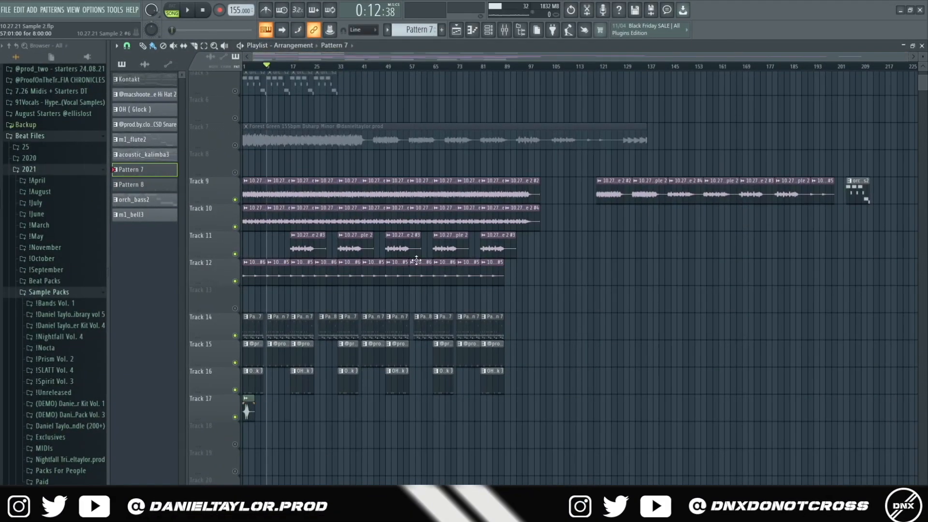
# - Select the drum clips on Tracks 14 to 17 and play Pattern 7's Whip Up Hi Hat notes in the piano roll
pyautogui.moveTo(569, 450); pyautogui.dragTo(241, 352)
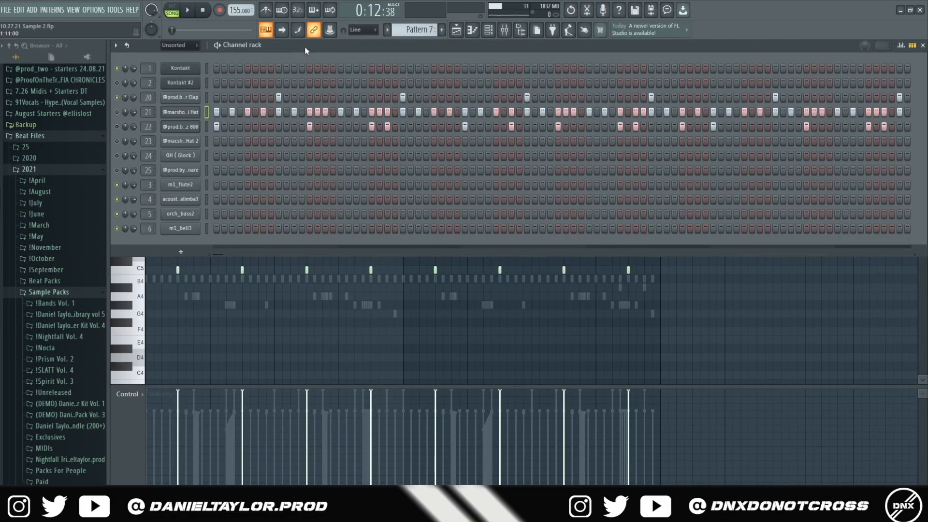
pyautogui.press('space')
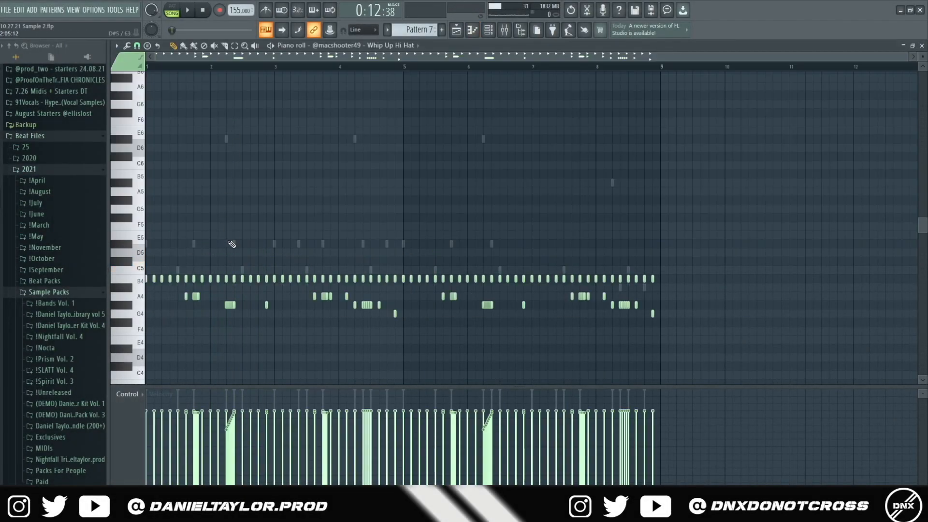
pyautogui.press('space')
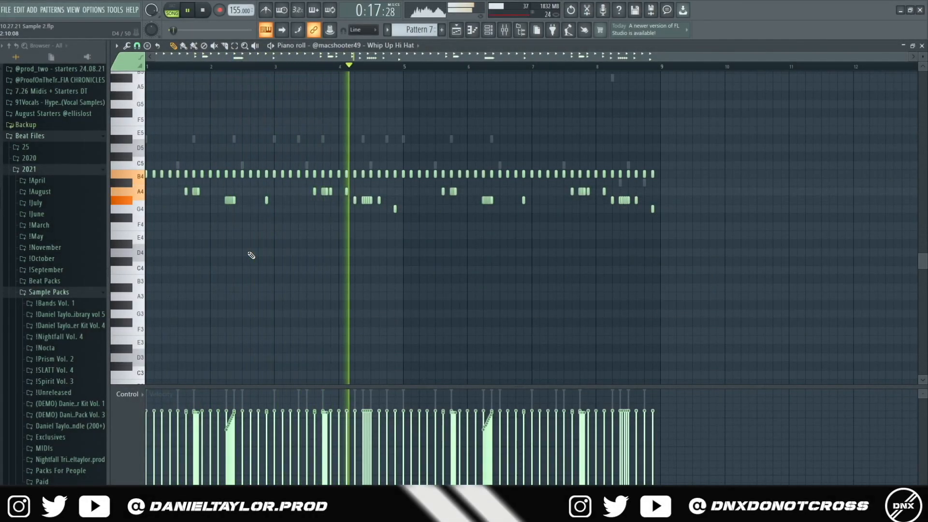
pyautogui.press('space')
# - Examine the Ran Spinz 808 channel's notes and sampler envelope in Pattern 7, and select all of its notes
pyautogui.press('F6')
pyautogui.press('F7')
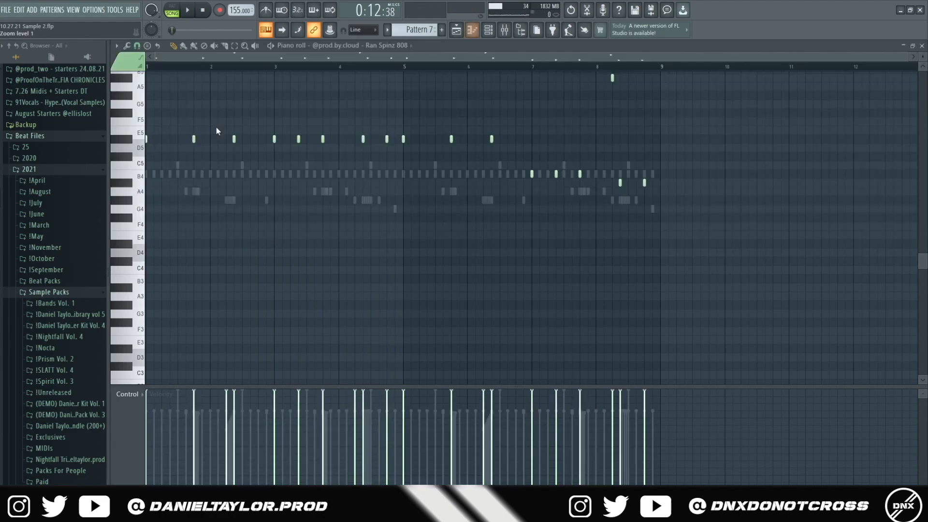
pyautogui.click(496, 31)
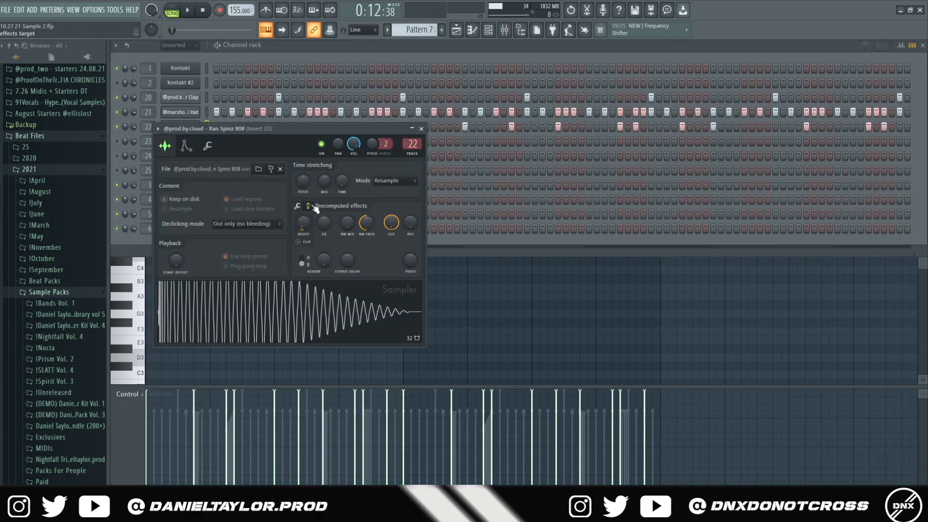
pyautogui.click(186, 146)
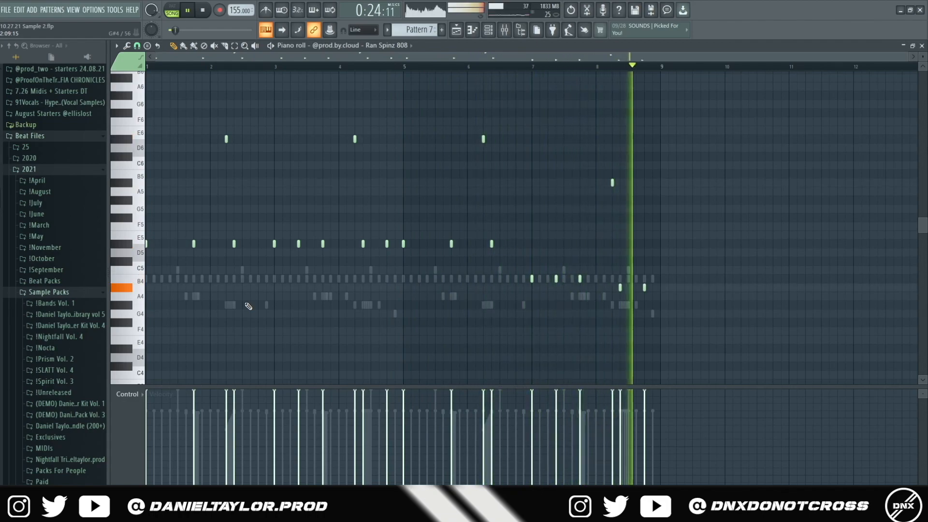
pyautogui.press('space')
pyautogui.moveTo(690, 91); pyautogui.dragTo(143, 344)
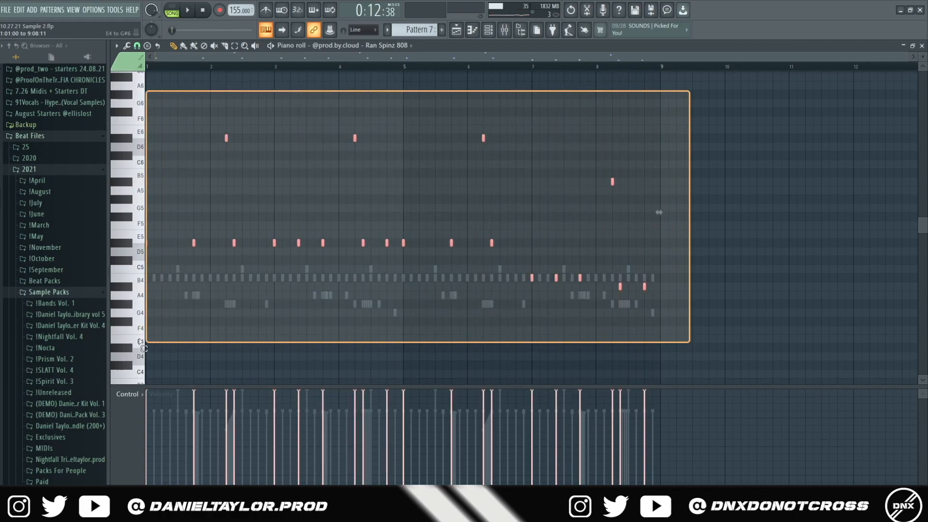
# - Select all the beat's sample, drum and tag clips on playlist Tracks 9 to 17
pyautogui.press('KP_Add')
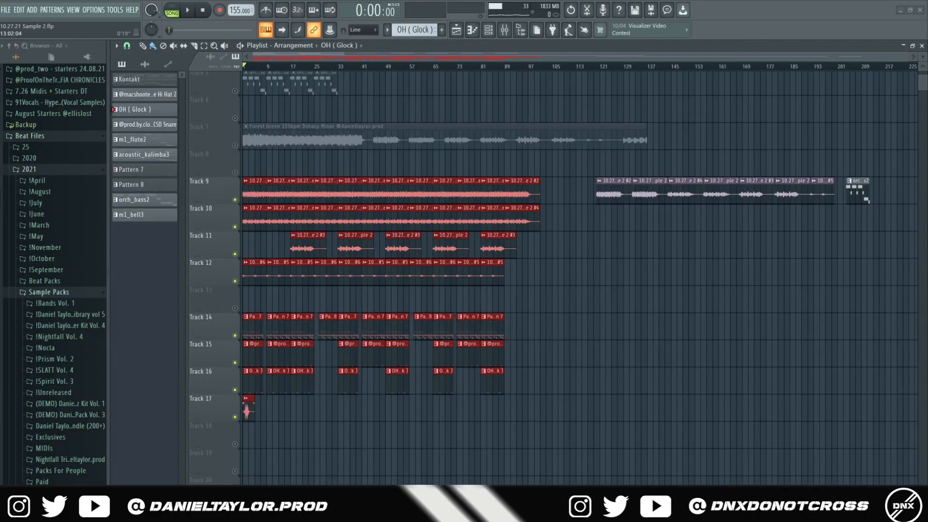
pyautogui.moveTo(555, 180); pyautogui.dragTo(195, 465)
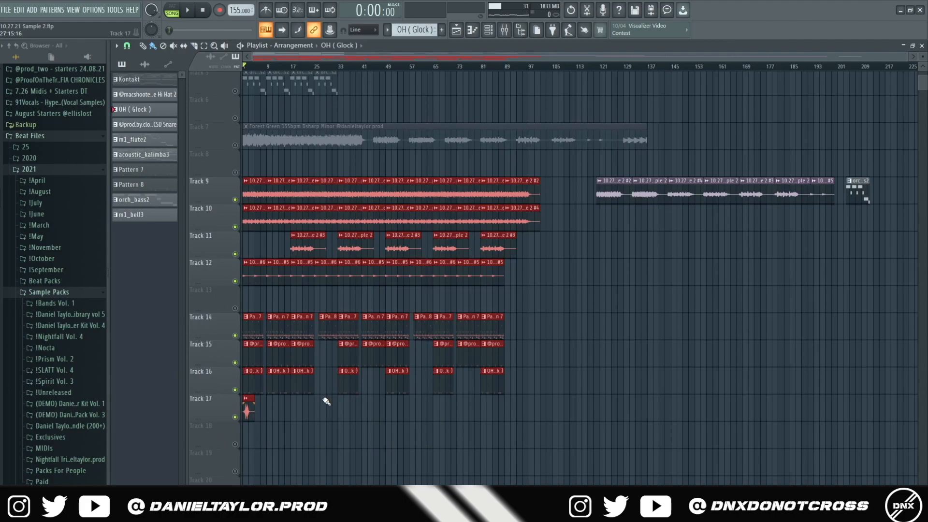